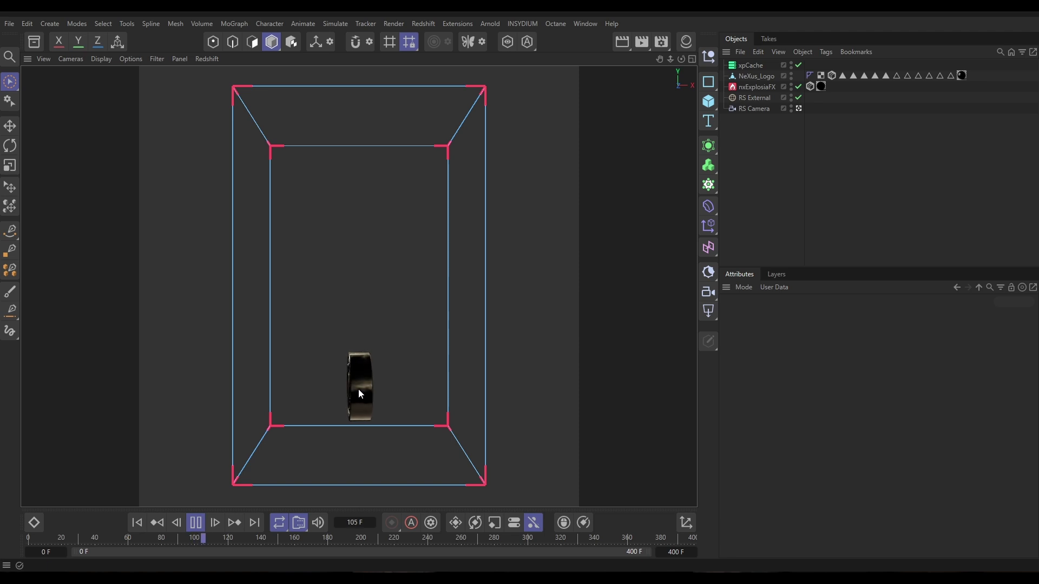
Pause playback and select nxExplosiaFX to view its 320×504×228 cm domain and 2.5 cm voxels.
left_click(195, 523)
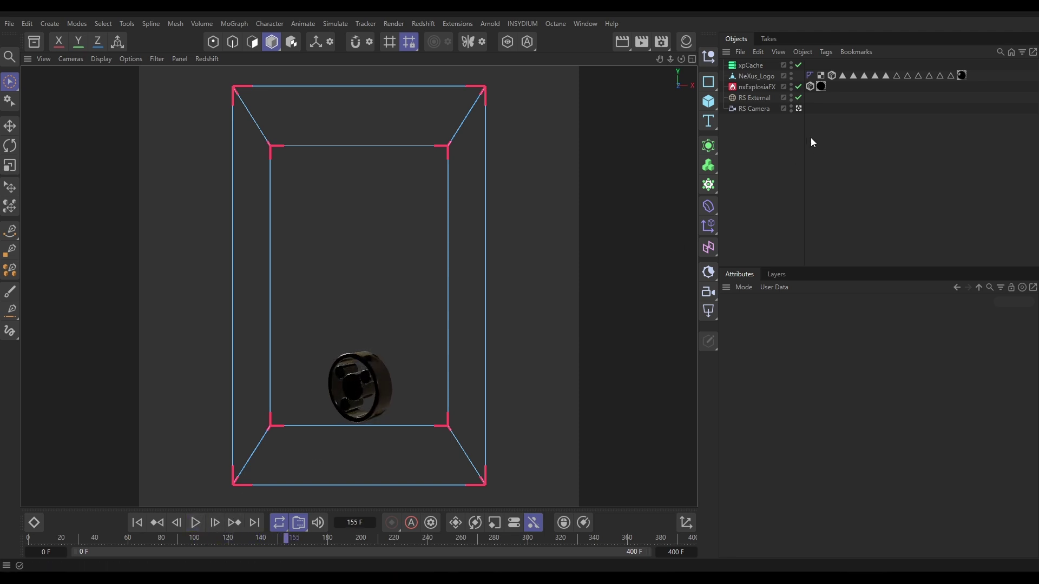
left_click(755, 87)
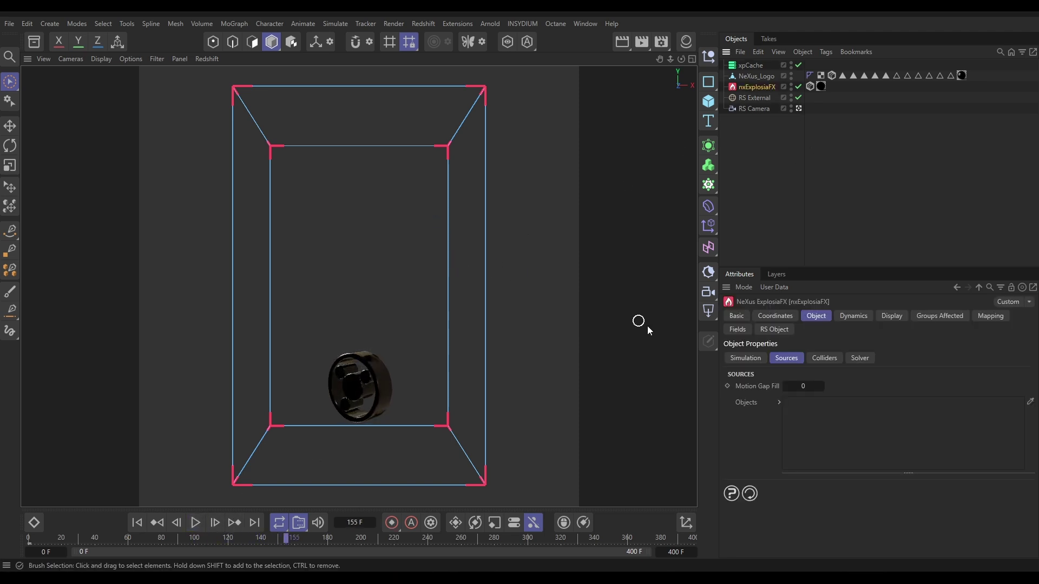
left_click(751, 363)
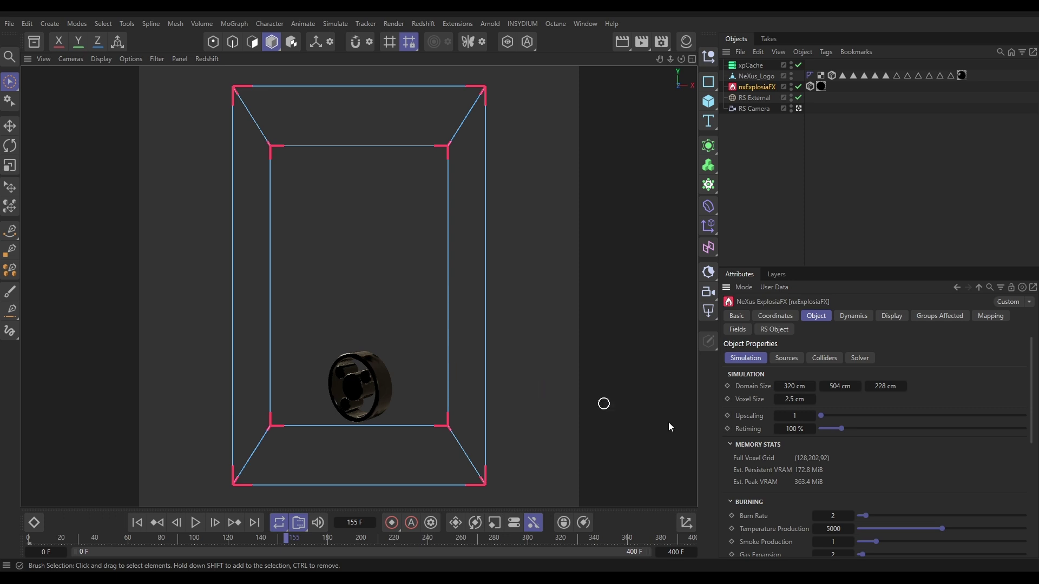
Add NeXus_Logo as the nxExplosiaFX fire source and preview the simulation from frame 0.
left_click(791, 358)
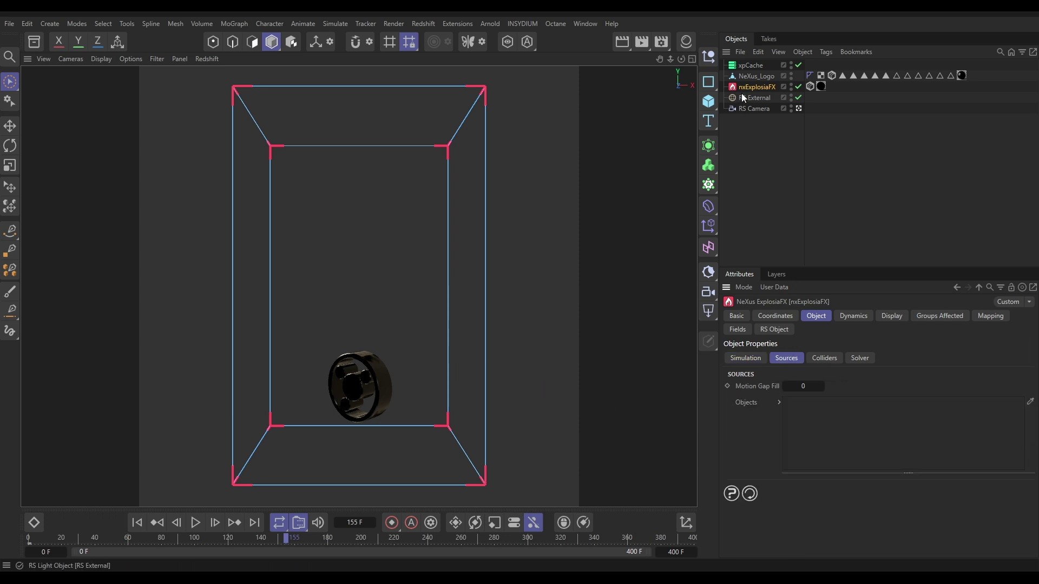
left_click_drag(748, 74, 815, 414)
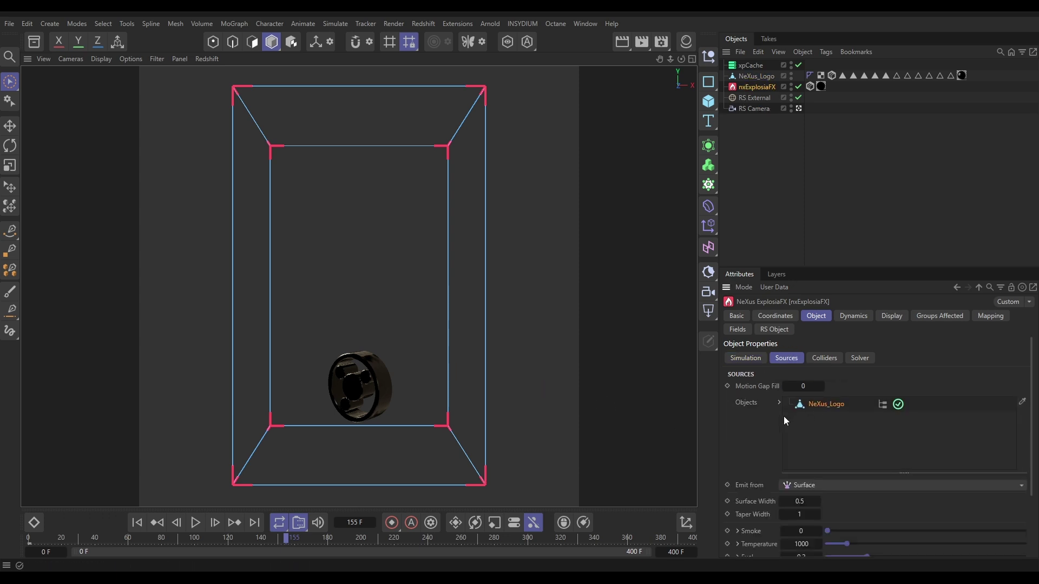
left_click(154, 523)
left_click(195, 523)
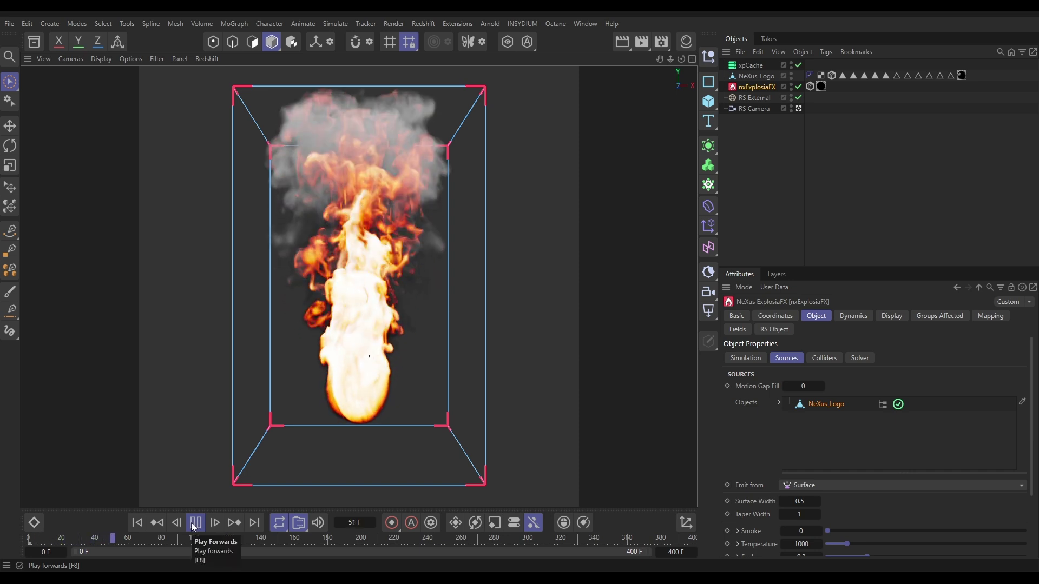
left_click(195, 523)
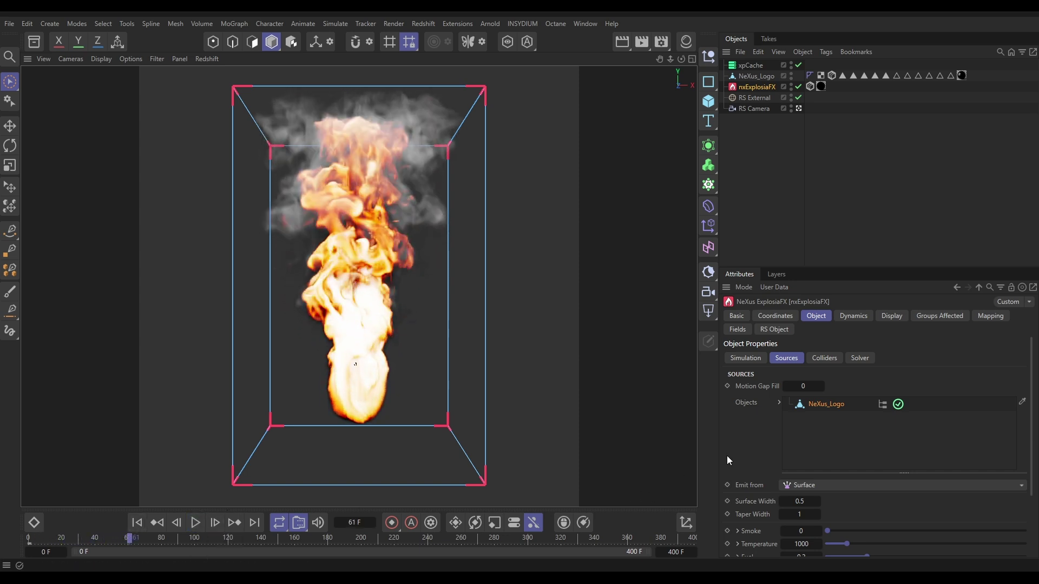
Set the logo source's Surface Width to 2.
left_click_drag(1031, 417, 918, 466)
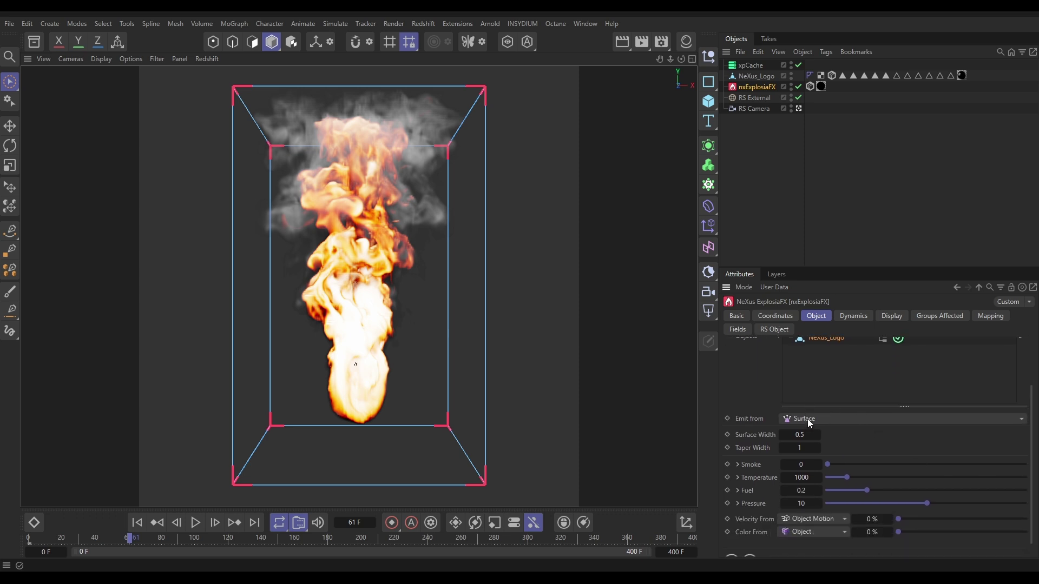
left_click(799, 435)
type("2")
Drop the NeXus_Logo source Temperature to 0 and replay the fire from the first frame.
left_click_drag(848, 477, 804, 479)
left_click(137, 523)
left_click(196, 523)
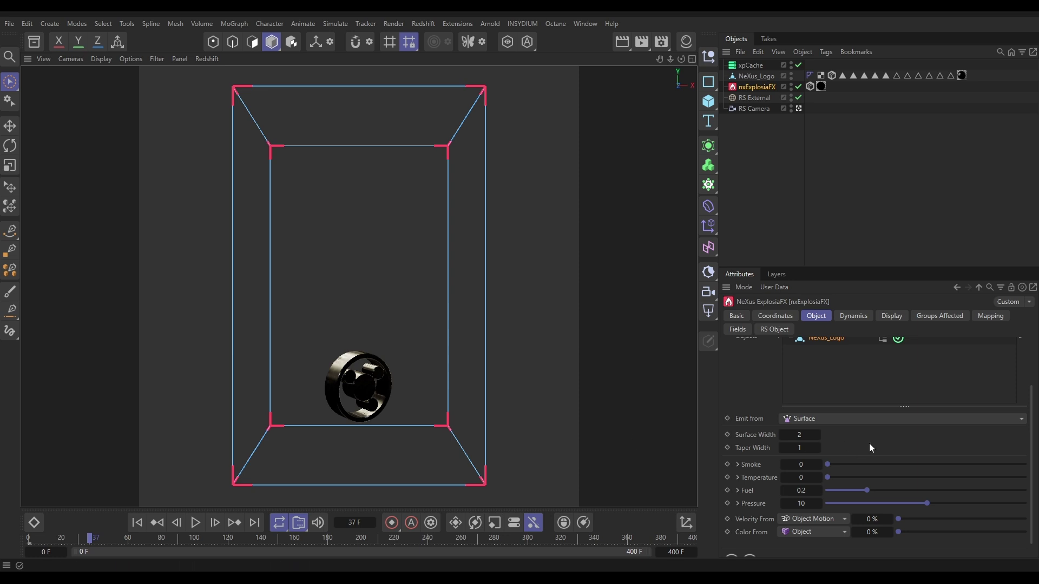
left_click_drag(1032, 461, 1034, 368)
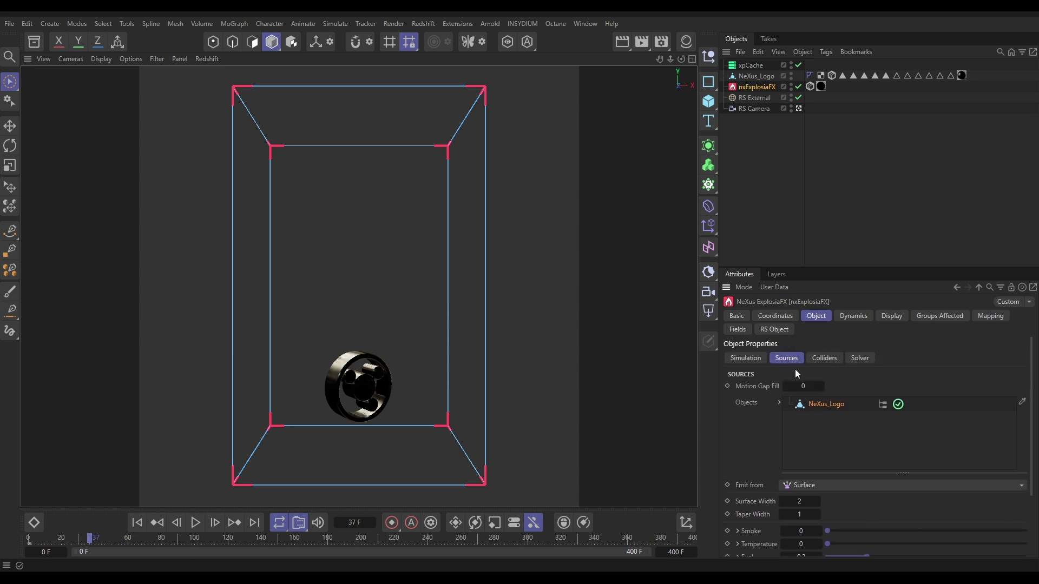
Review the Burning settings, then replay the fire from frame 0 and pause at frame 67.
left_click(743, 359)
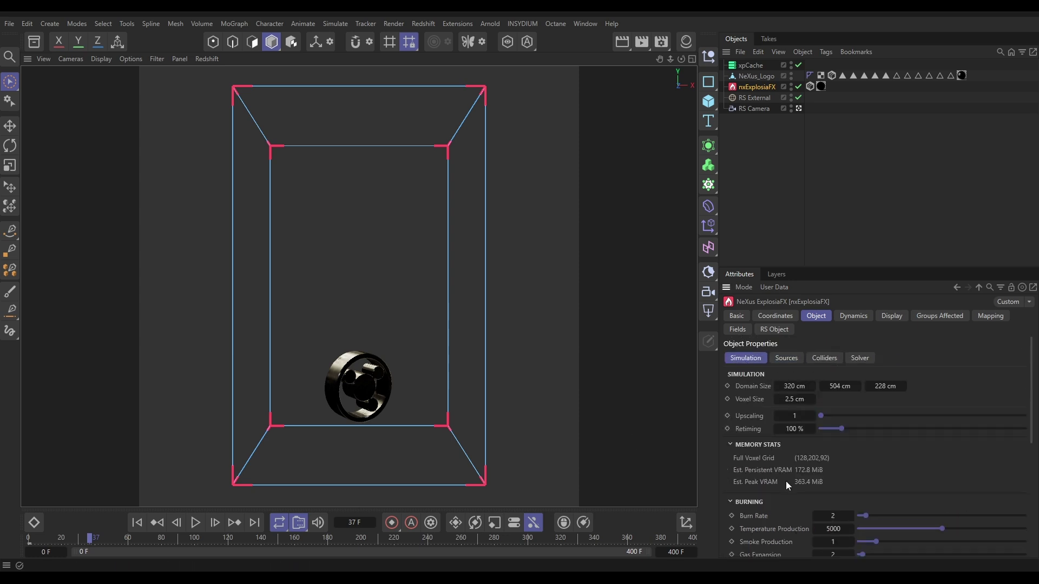
scroll(786, 482, "down", 3)
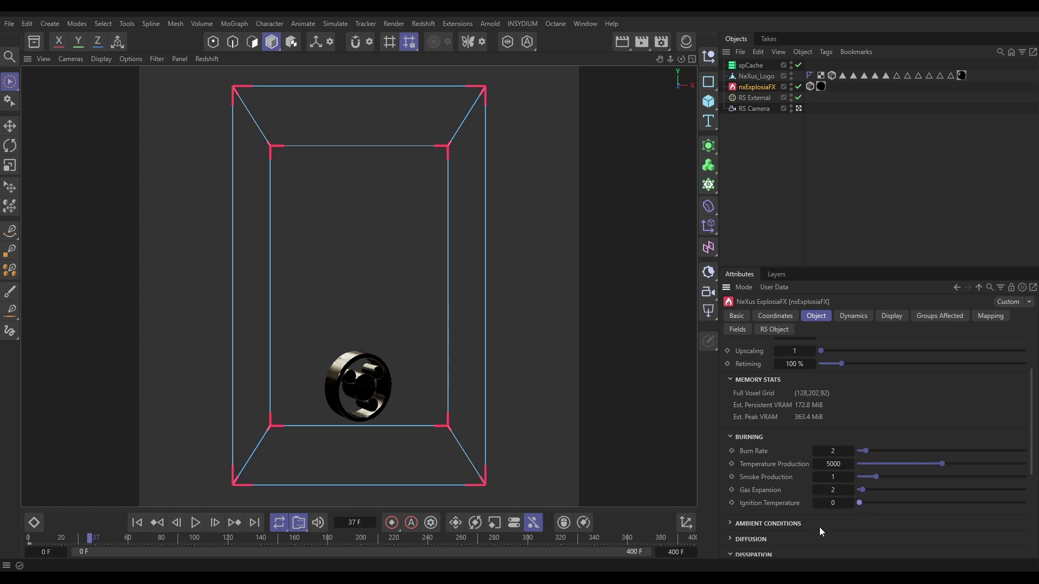
left_click(137, 523)
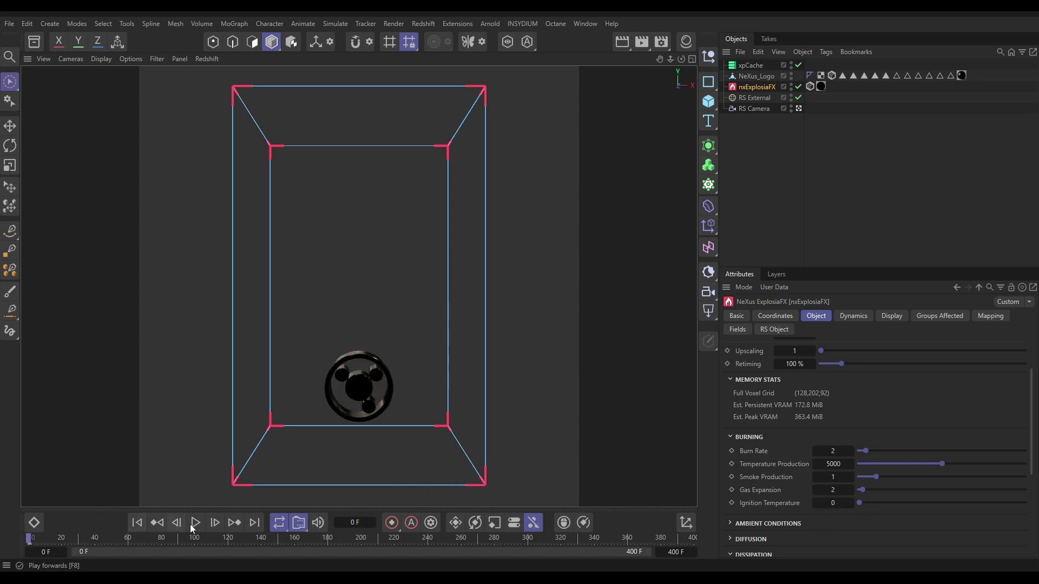
left_click(194, 526)
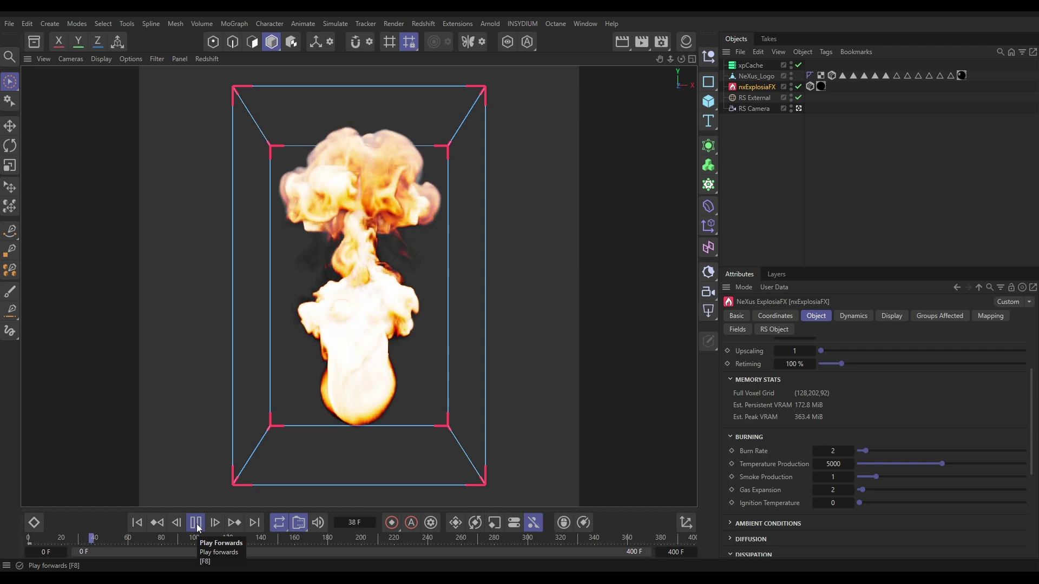
left_click(196, 524)
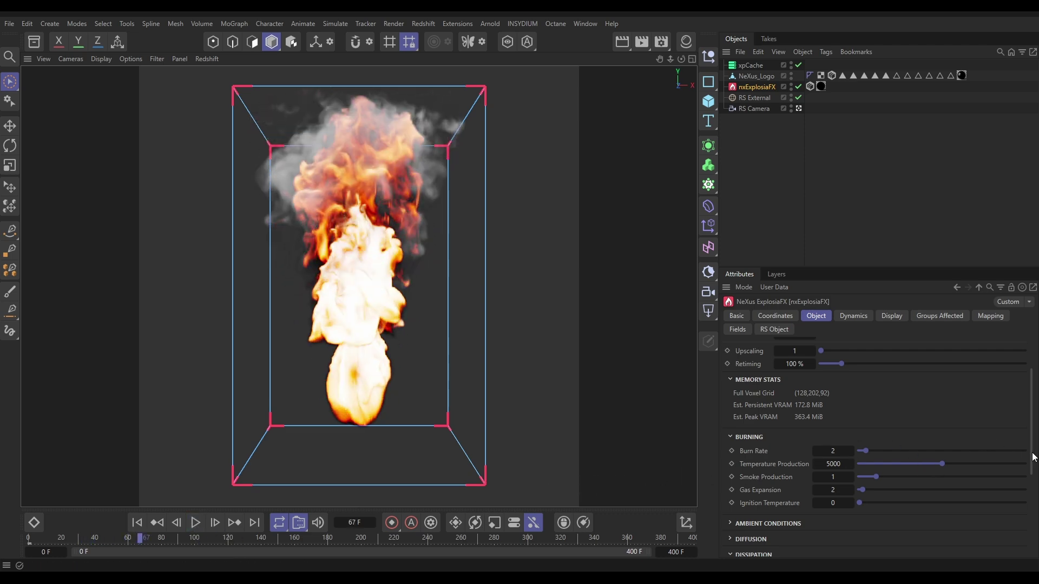
scroll(1034, 457, "up", 3)
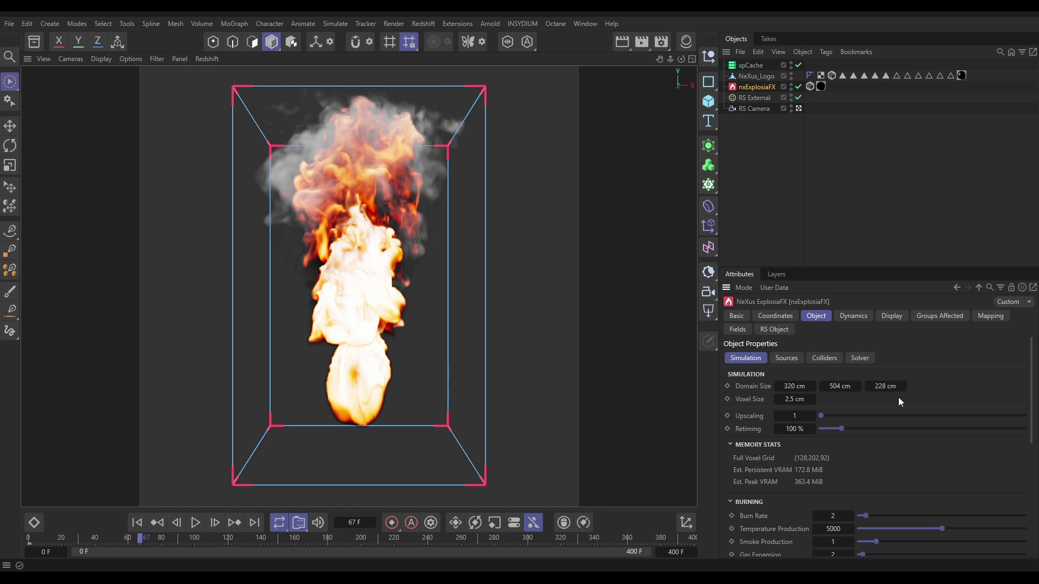
Set the logo source Pressure to 1, replay the fire, then rewind to frame 0.
left_click(786, 358)
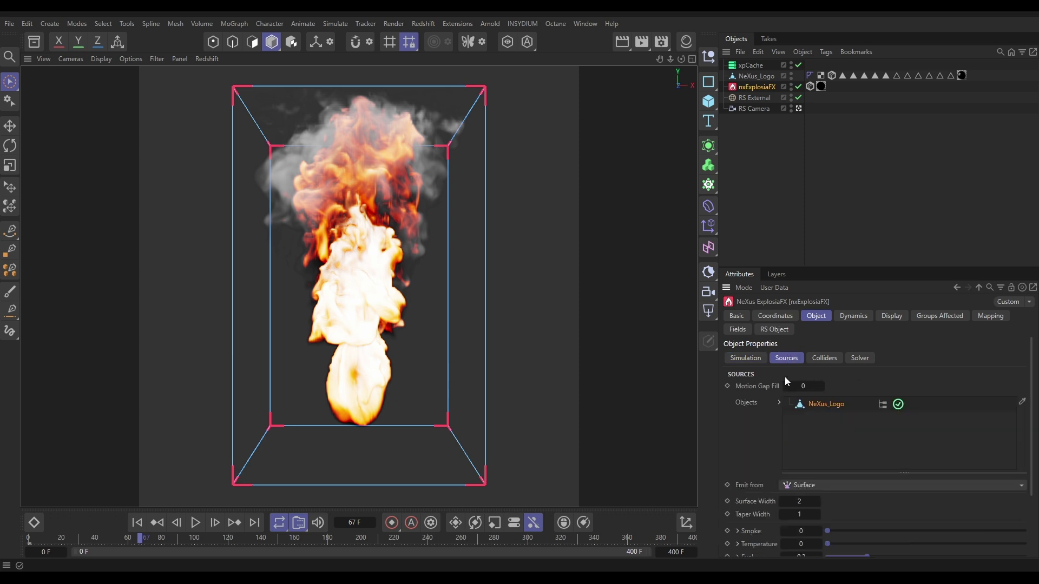
scroll(750, 455, "down", 3)
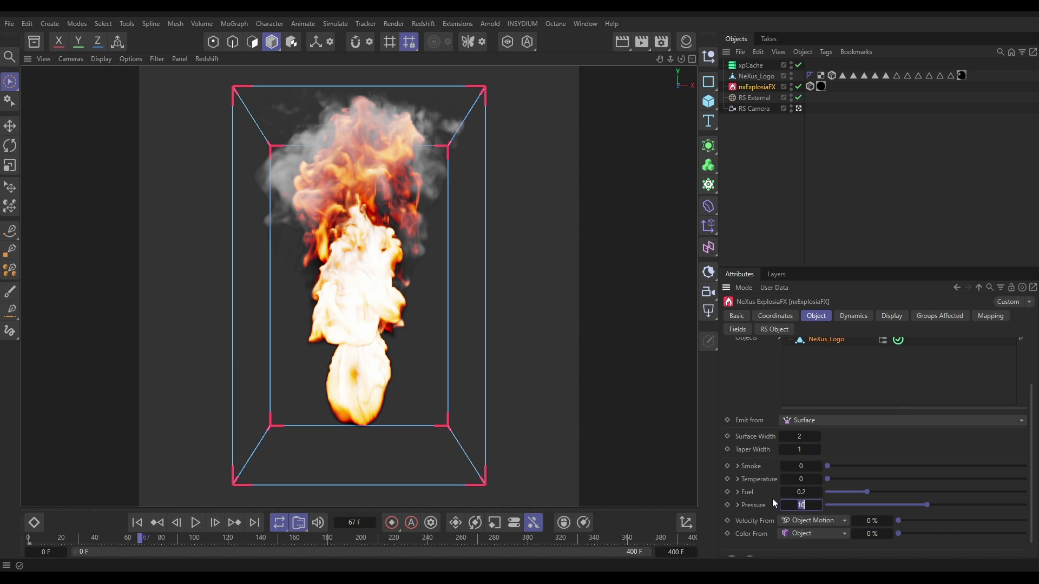
key("Return")
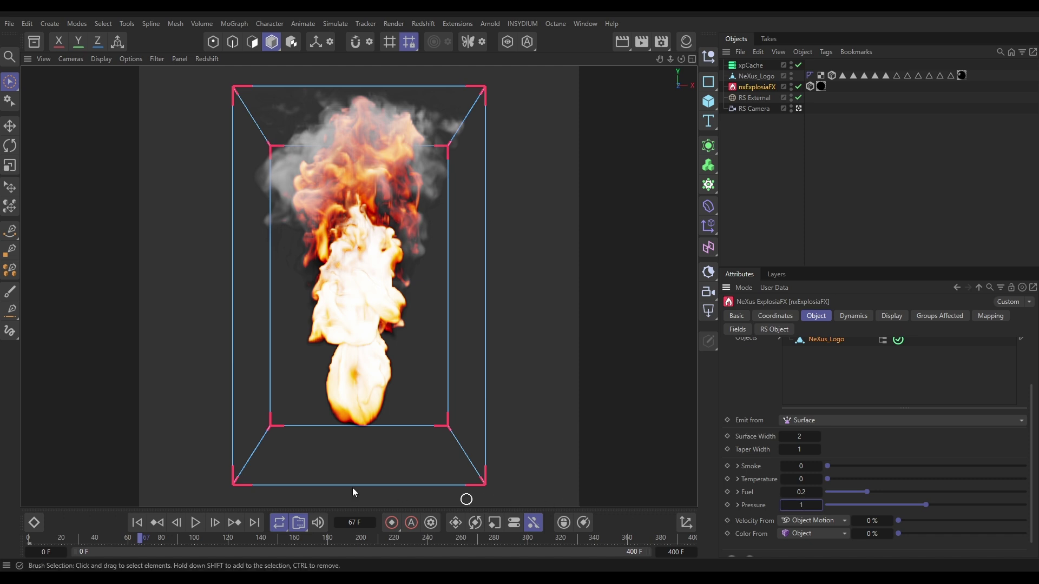
left_click(137, 522)
left_click(195, 522)
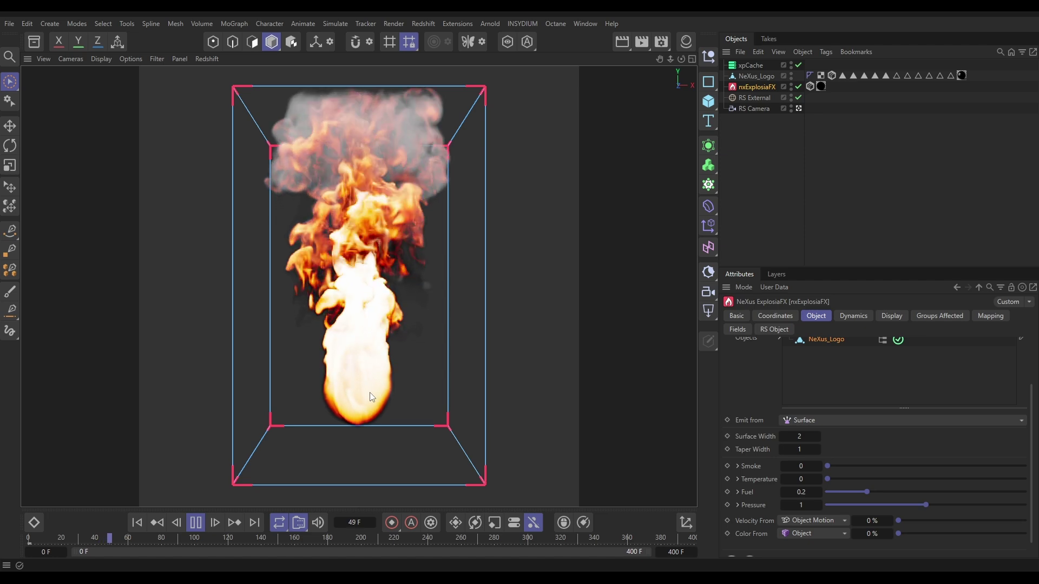
left_click(195, 522)
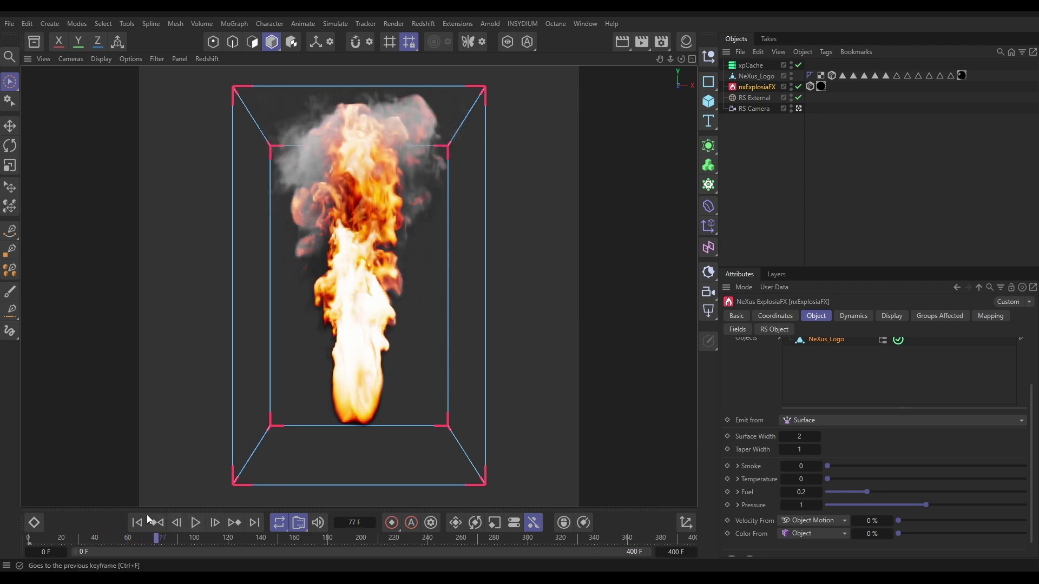
left_click(137, 523)
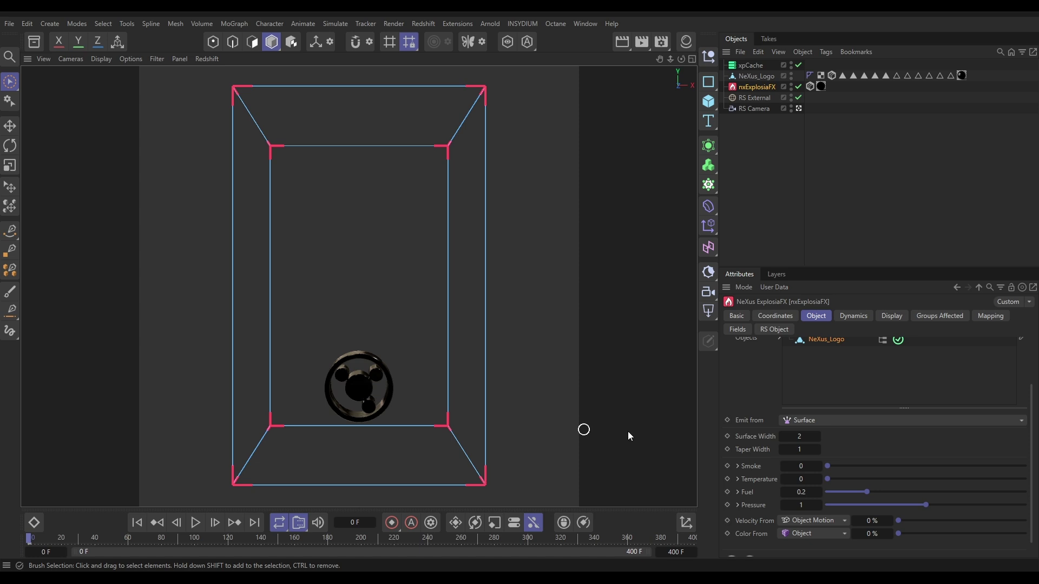
Add NeXus_Logo to the fire simulation's Colliders objects list.
scroll(1033, 454, "up", 3)
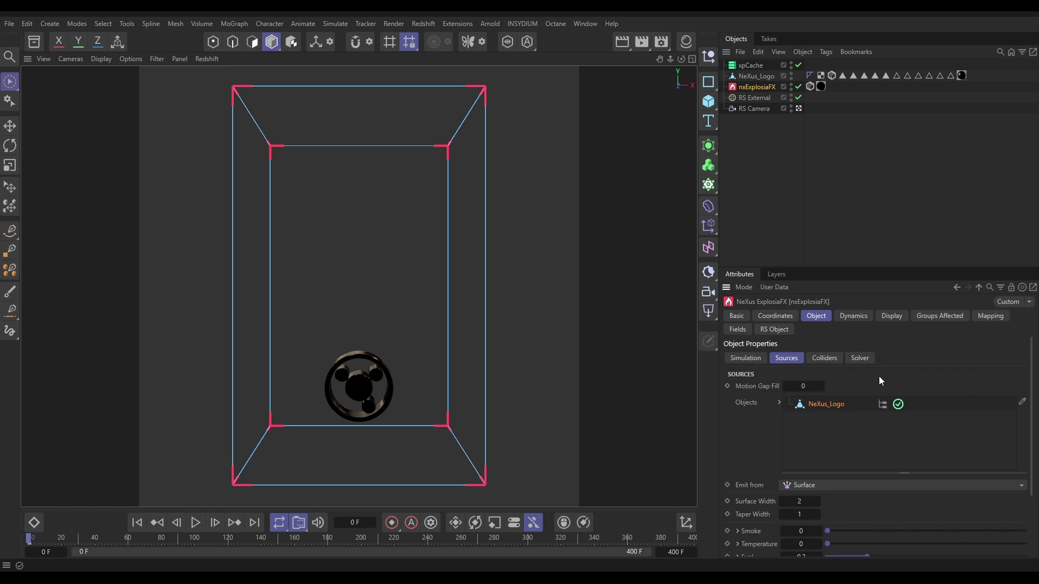
left_click(818, 359)
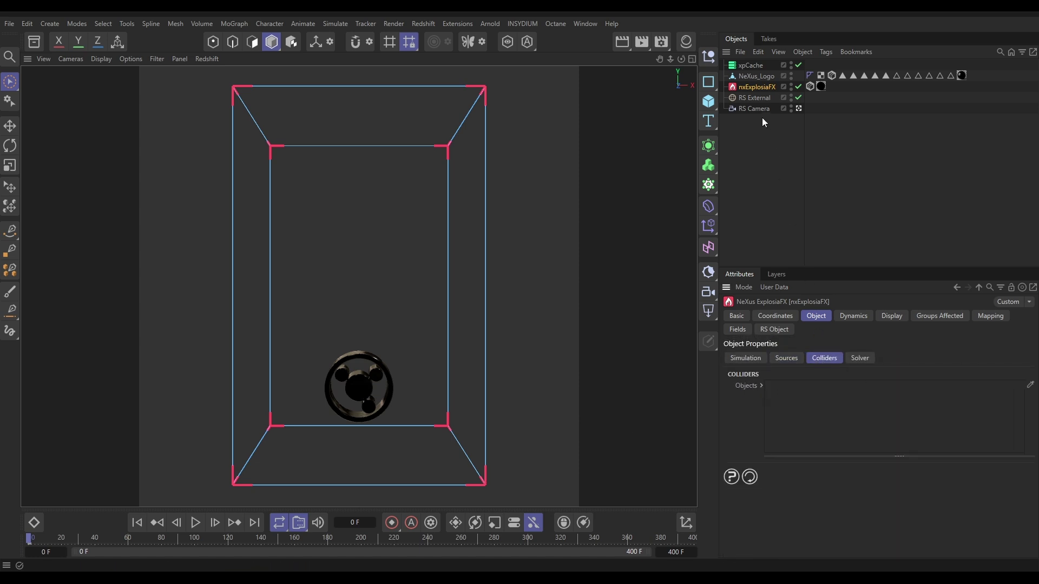
left_click_drag(750, 76, 777, 433)
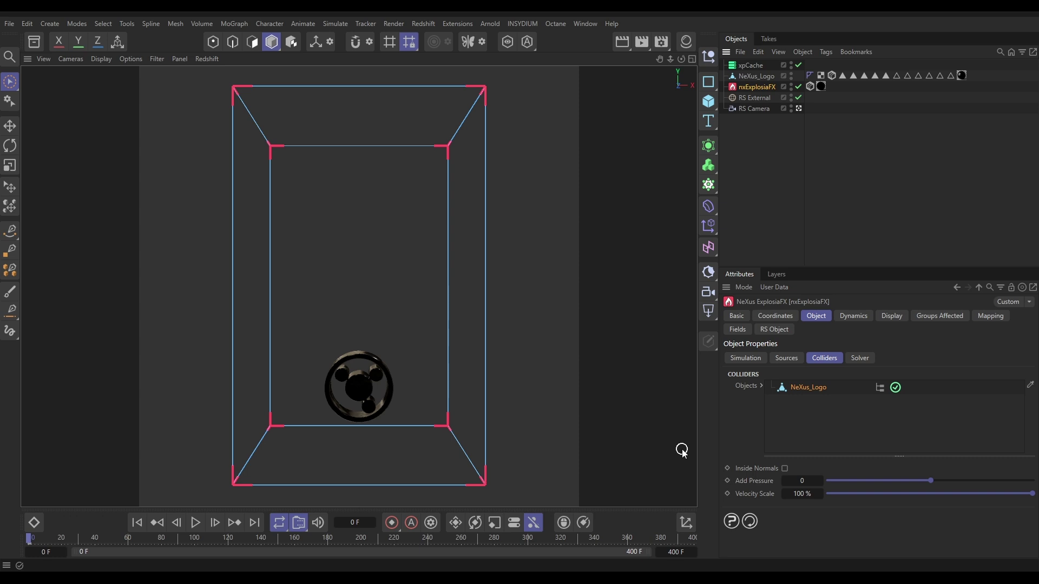
Replay the simulation to preview the flames, stopping at frame 143.
left_click(780, 360)
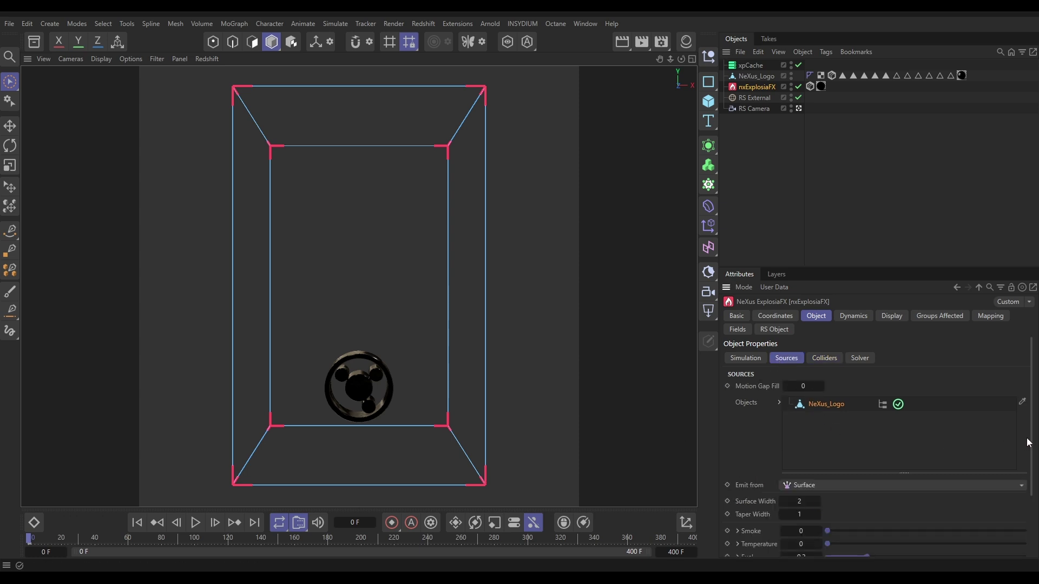
scroll(1029, 442, "down", 2)
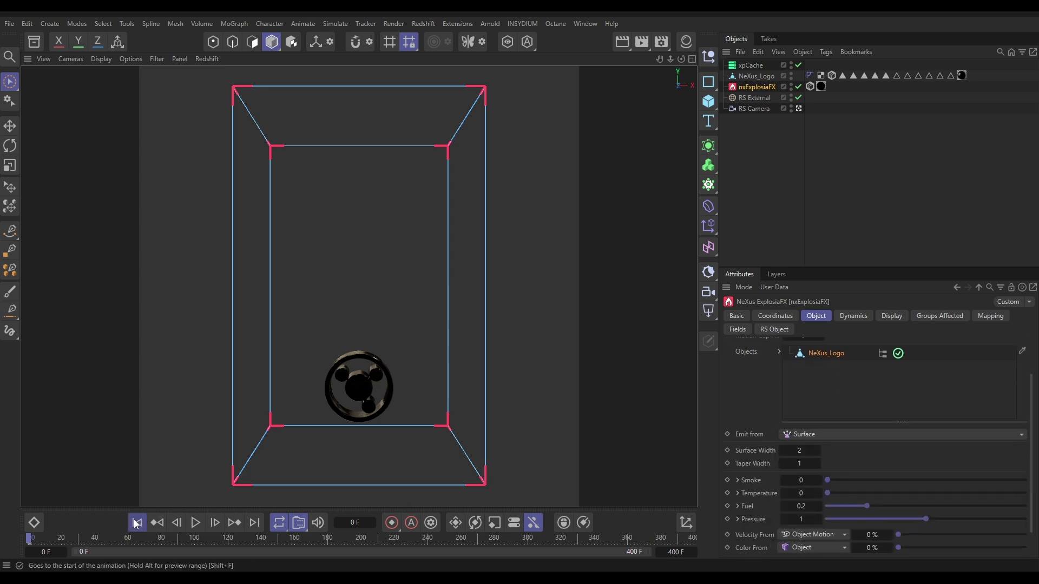
left_click(195, 523)
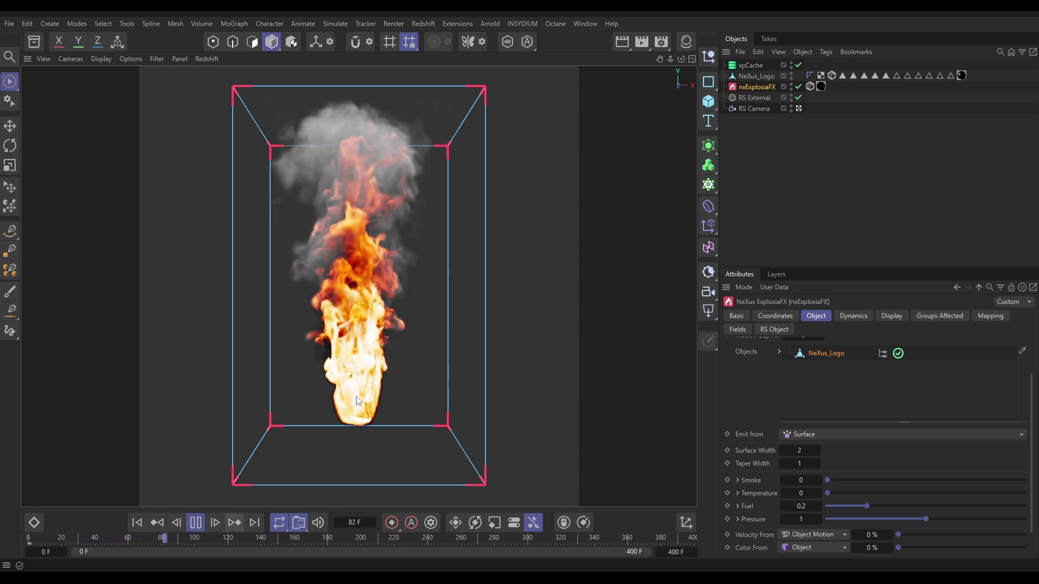
left_click(193, 525)
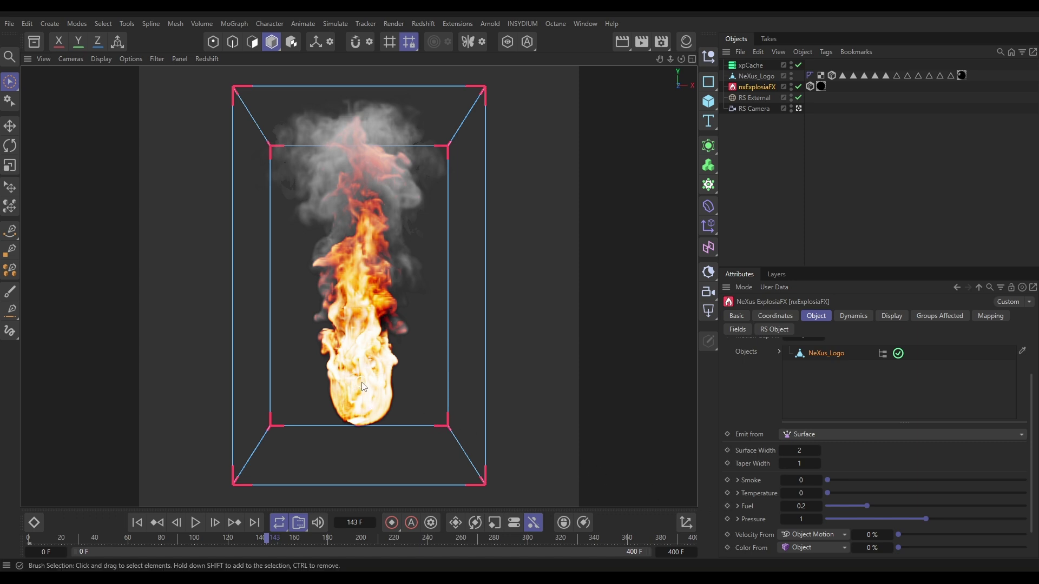
Weight the Fuel emission by Noise with 67 % Strength and 30 cm Length Scale.
left_click(739, 507)
left_click_drag(1031, 444, 1037, 485)
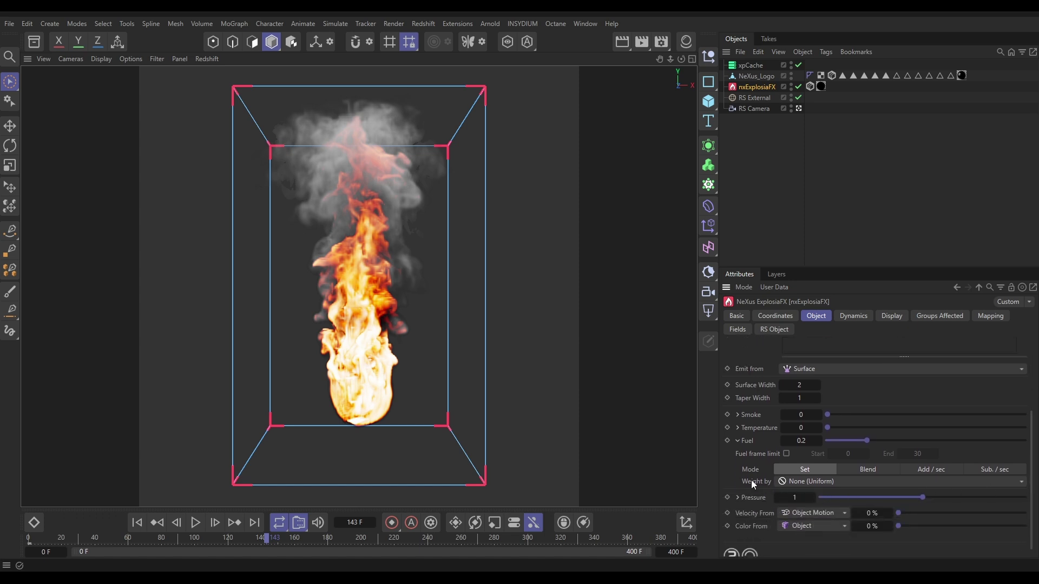
left_click(805, 481)
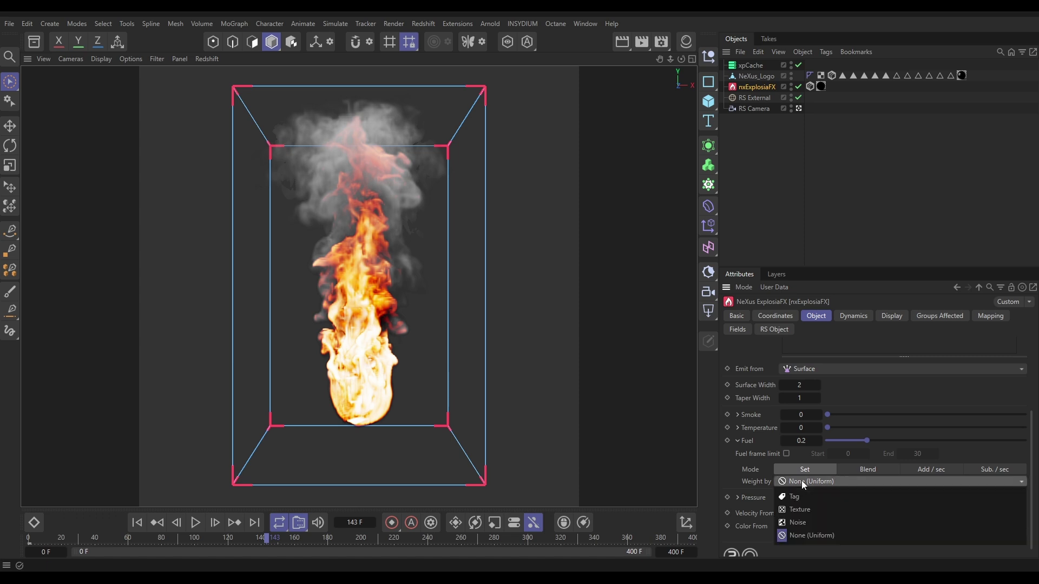
left_click(812, 523)
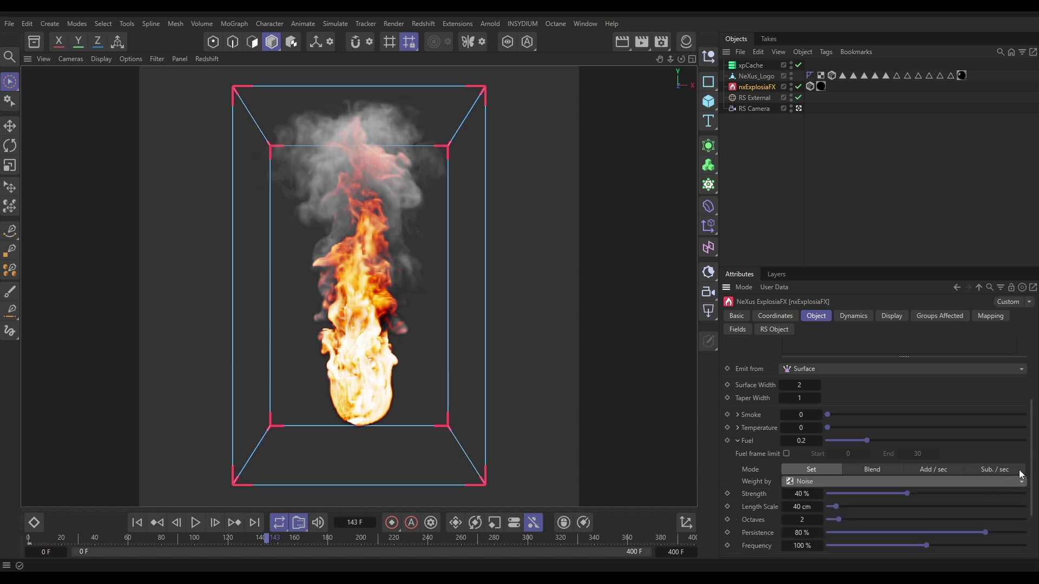
left_click_drag(1031, 469, 1032, 507)
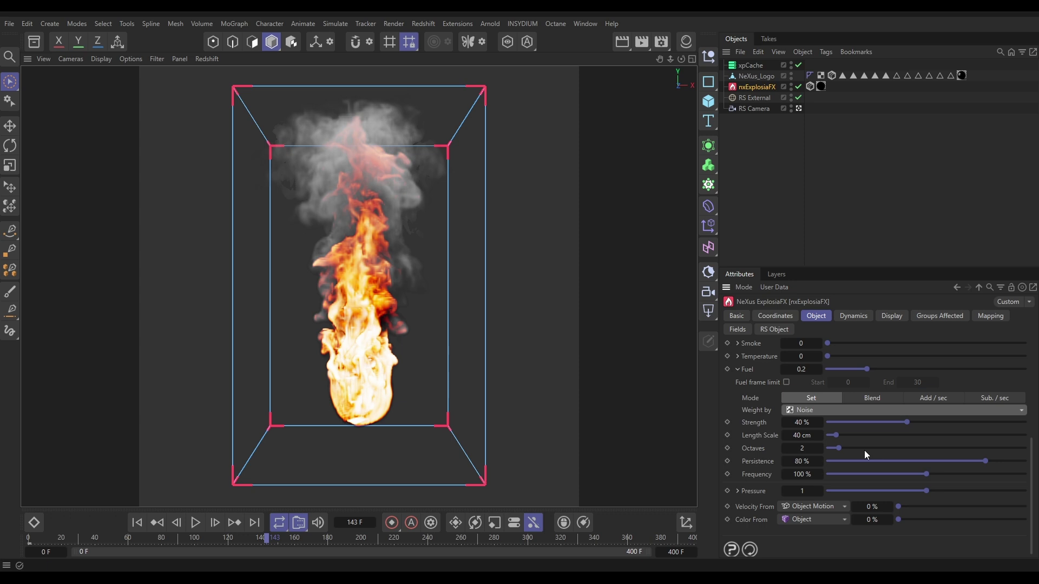
left_click(795, 423)
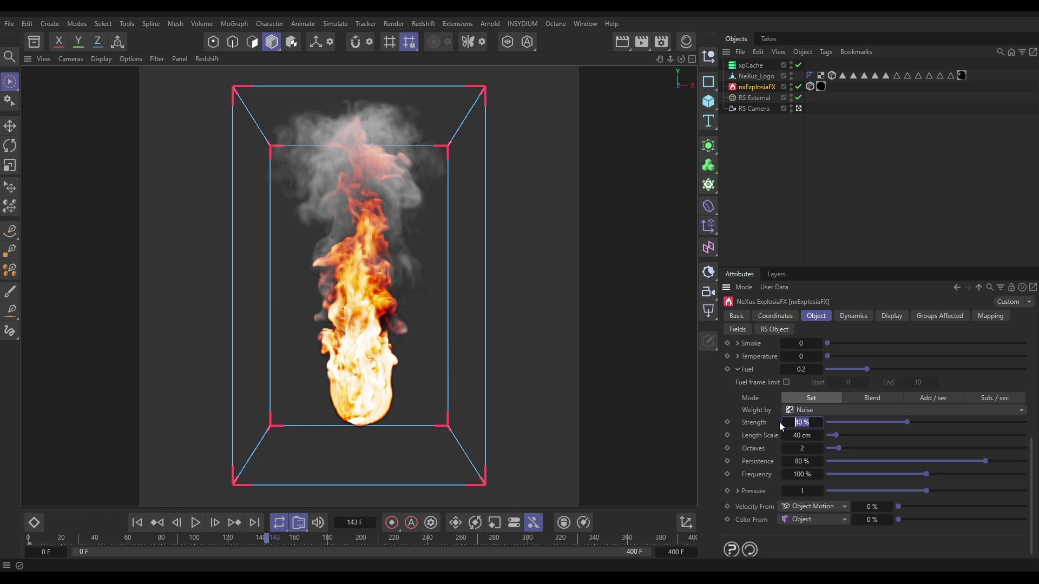
key("Return")
left_click(797, 436)
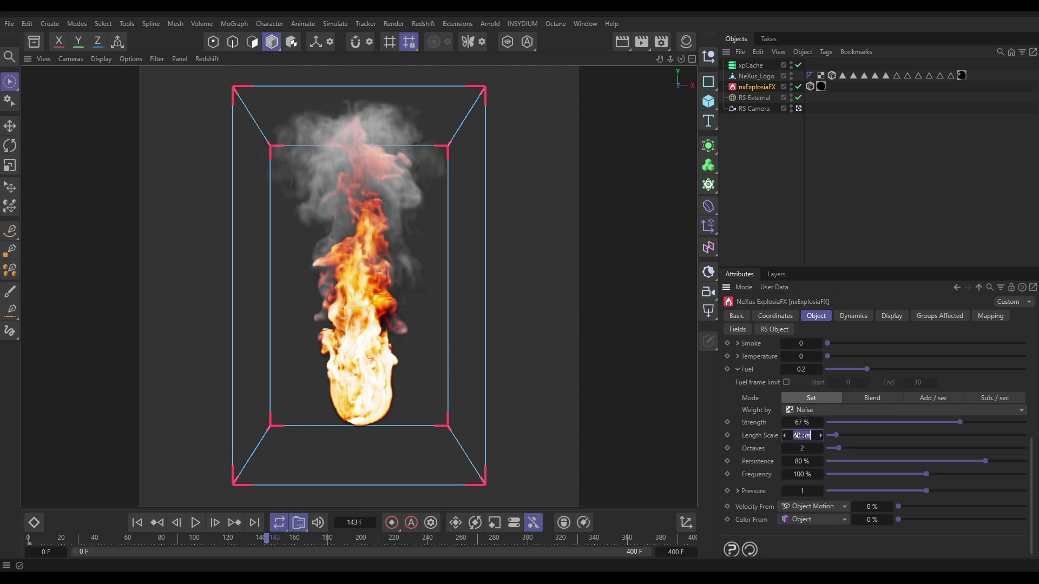
type("30")
Replay the noise-weighted fire from frame 0 through to frame 260.
left_click(137, 522)
left_click(198, 525)
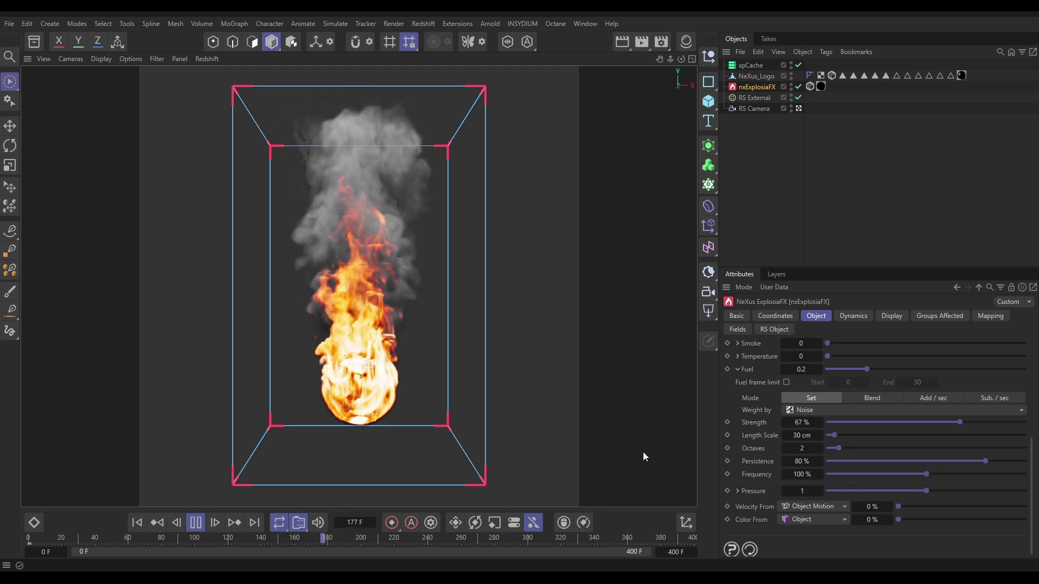
left_click_drag(1031, 462, 1034, 403)
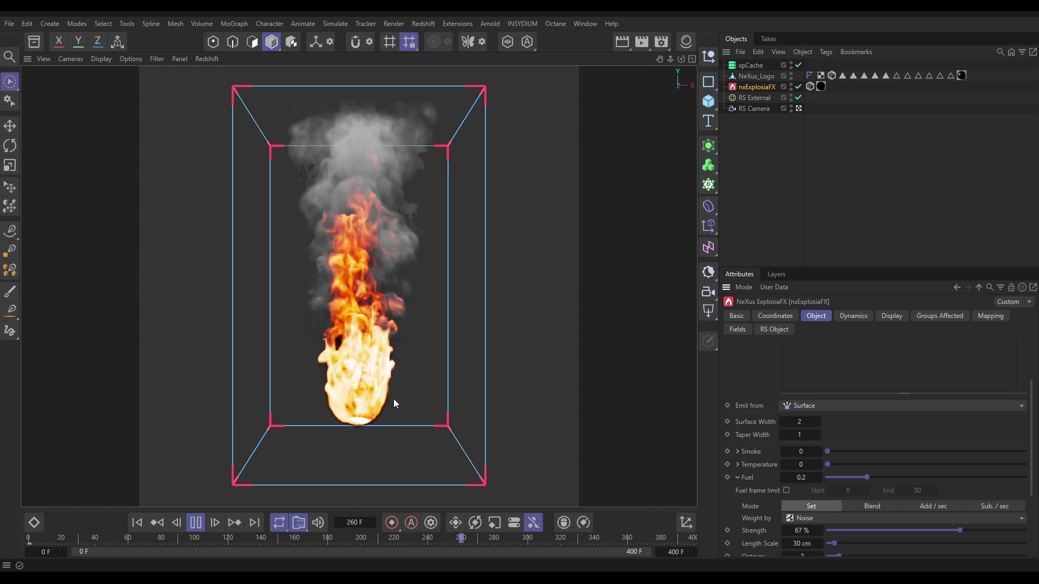
Set the Fuel emission to 0.06 and restart the simulation from the first frame.
left_click(788, 477)
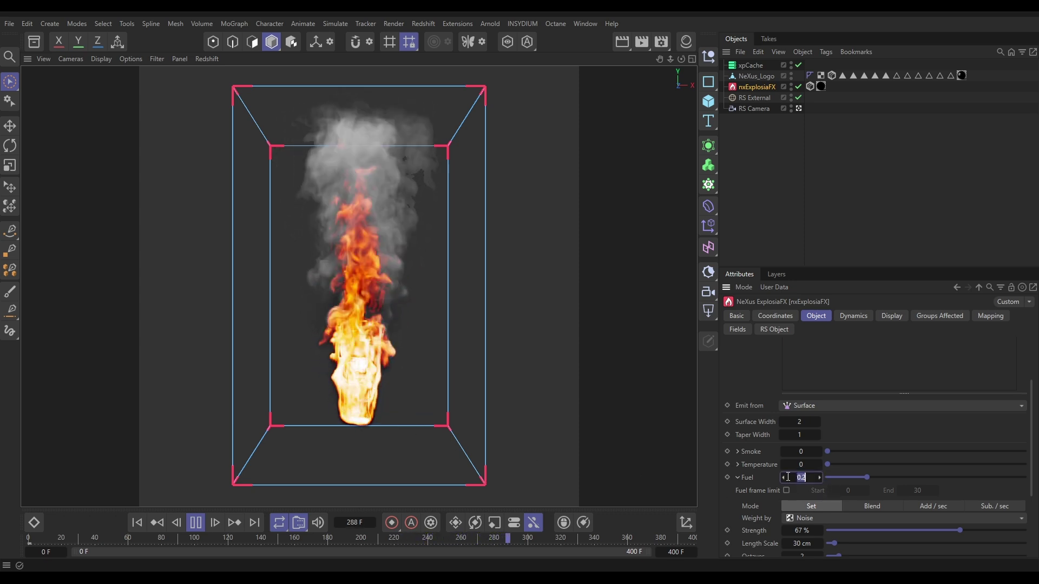
type("0.06")
key("Return")
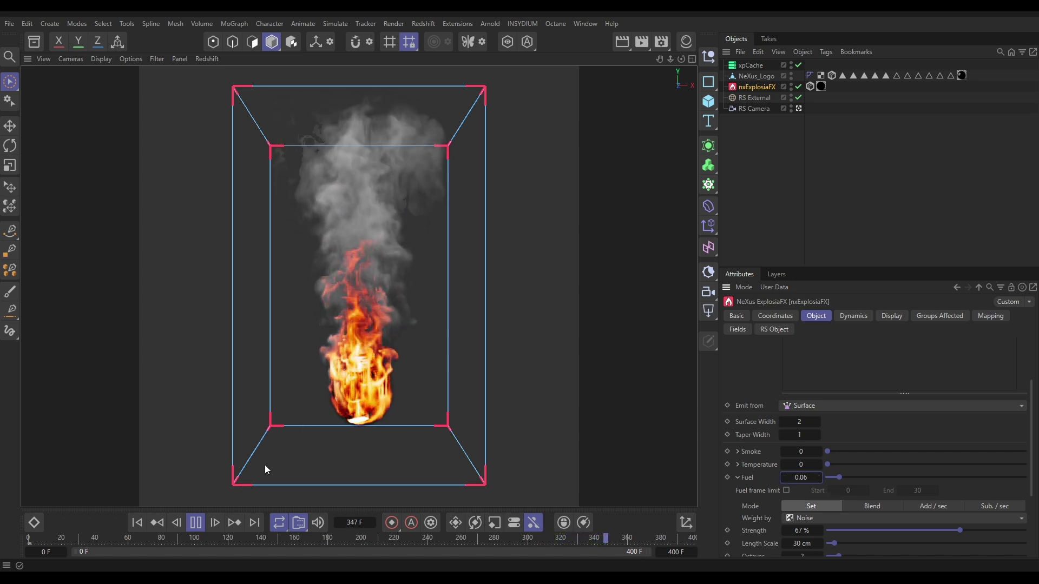
left_click(139, 523)
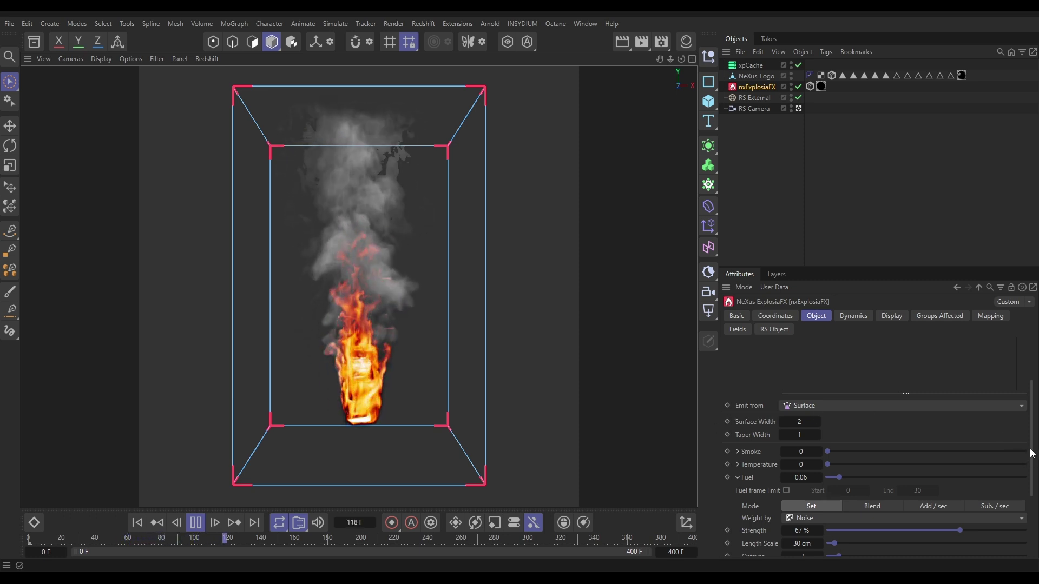
scroll(1032, 453, "up", 5)
Change the Burn Rate under the simulation's Burning settings from 2 to 10.
left_click(758, 357)
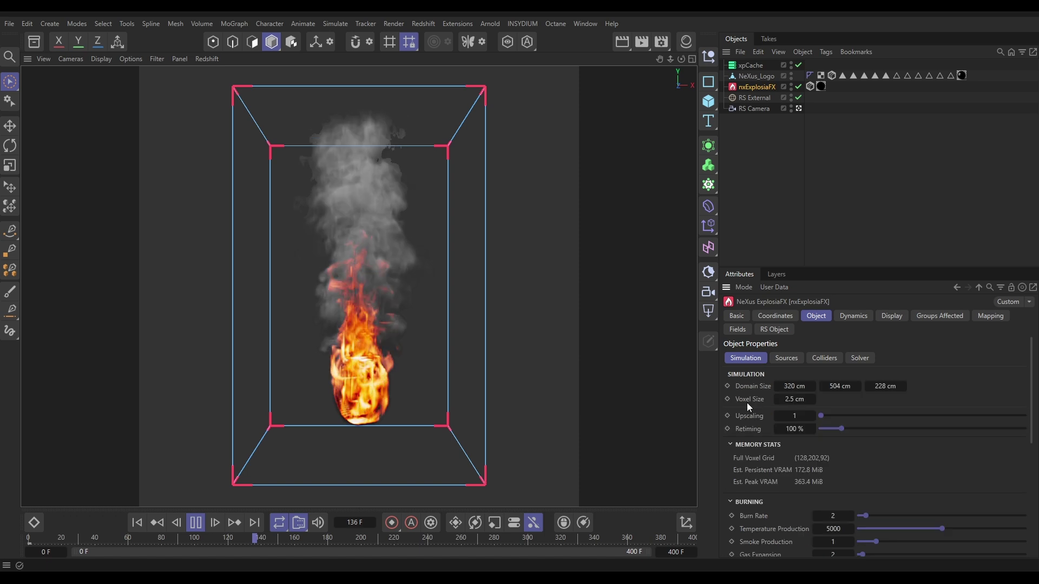
scroll(928, 466, "down", 3)
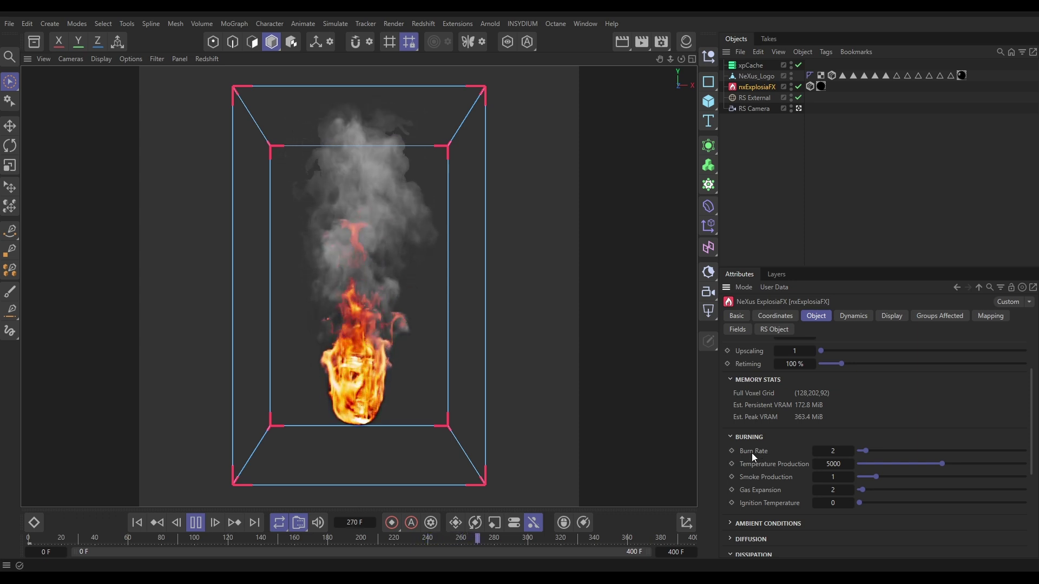
left_click(836, 450)
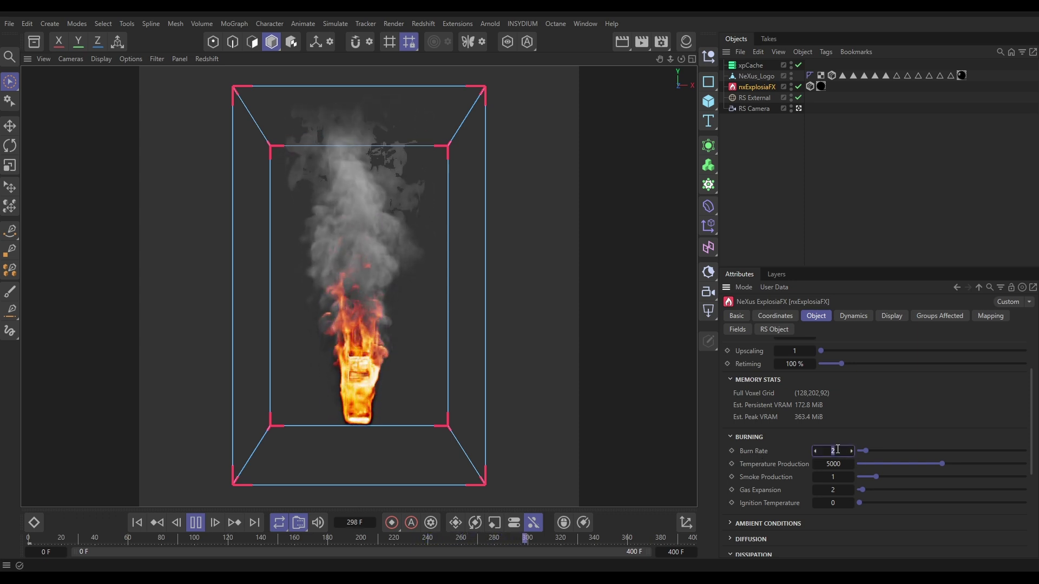
type("10")
key("Return")
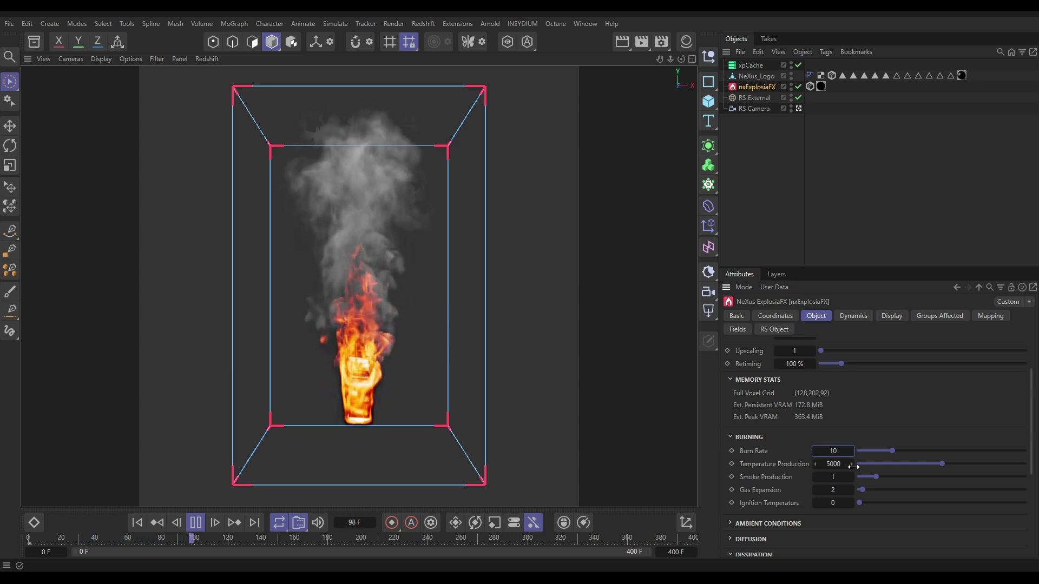
Set Temperature Production to 6000 after testing around 9740.
left_click_drag(854, 467, 1004, 467)
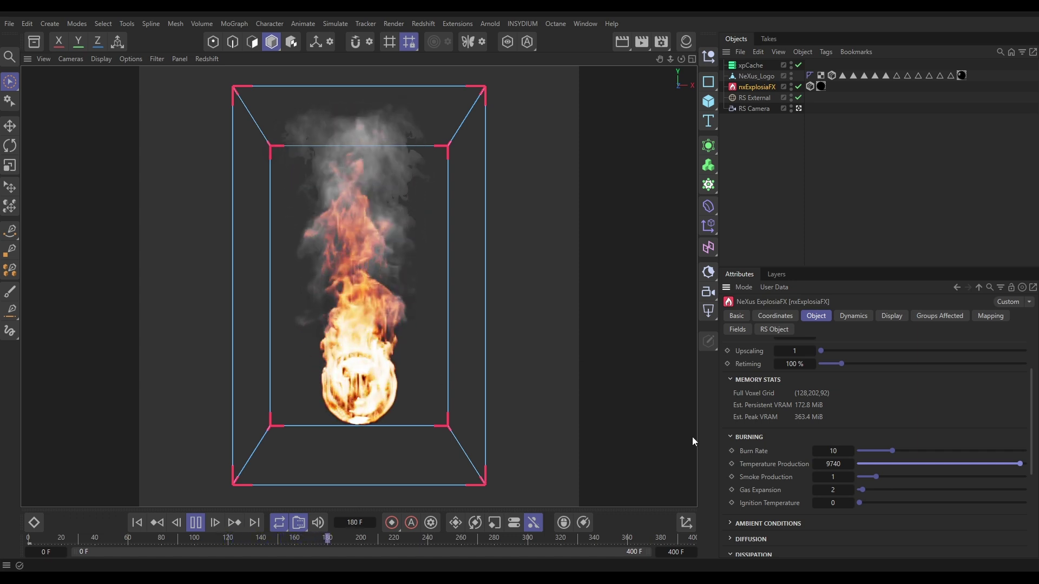
double_click(836, 465)
type("60")
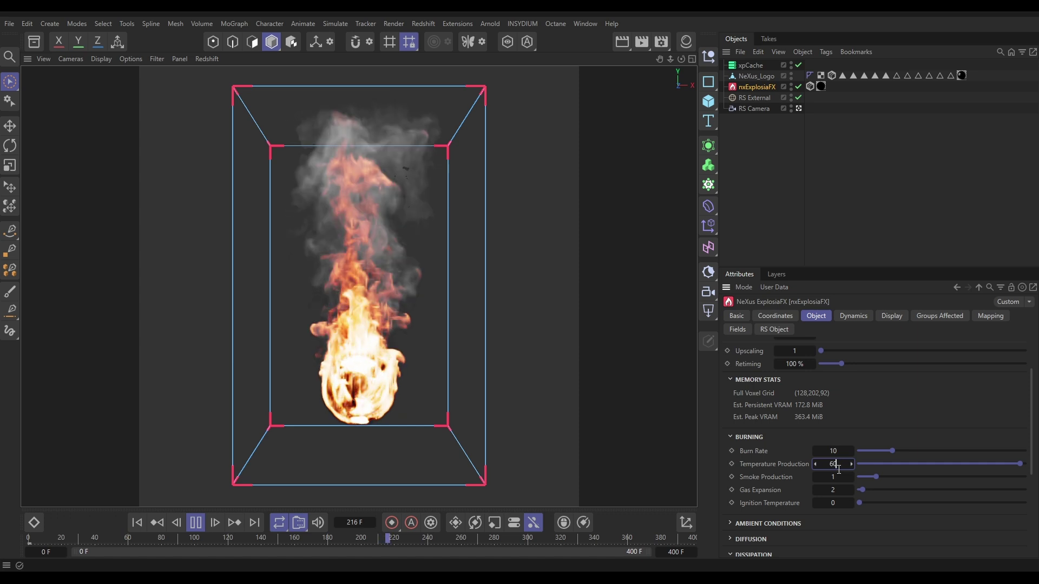
type("00")
key("Return")
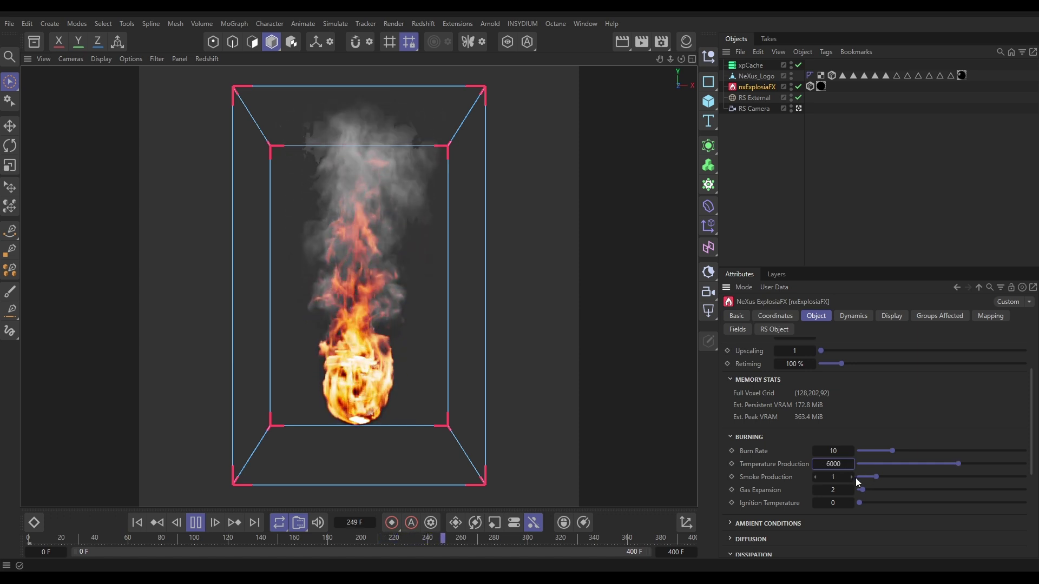
Lower Smoke Production to 0.8 and settle Gas Expansion at 10 after testing higher.
left_click_drag(875, 476, 872, 478)
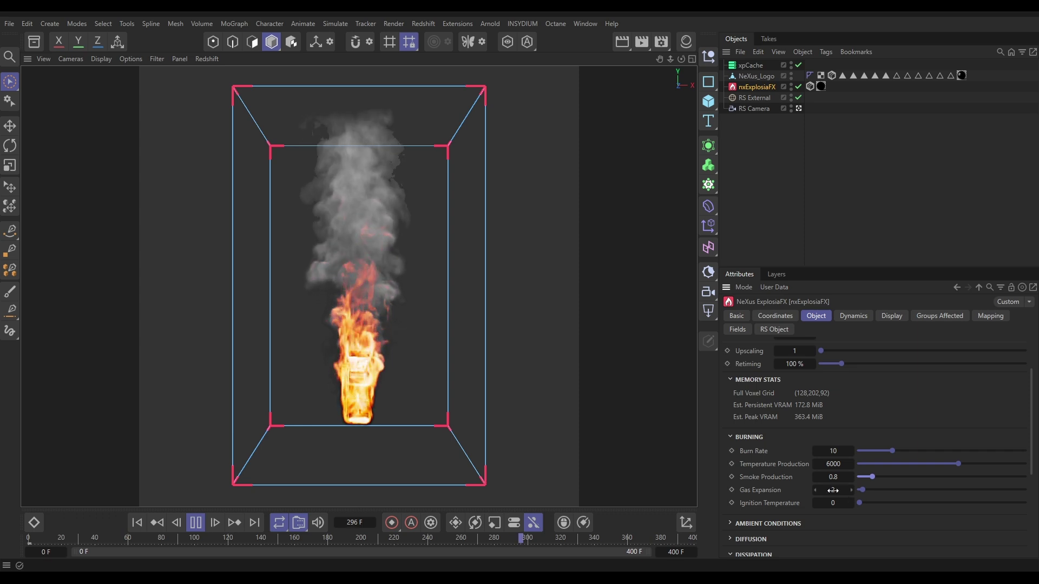
left_click_drag(864, 490, 996, 502)
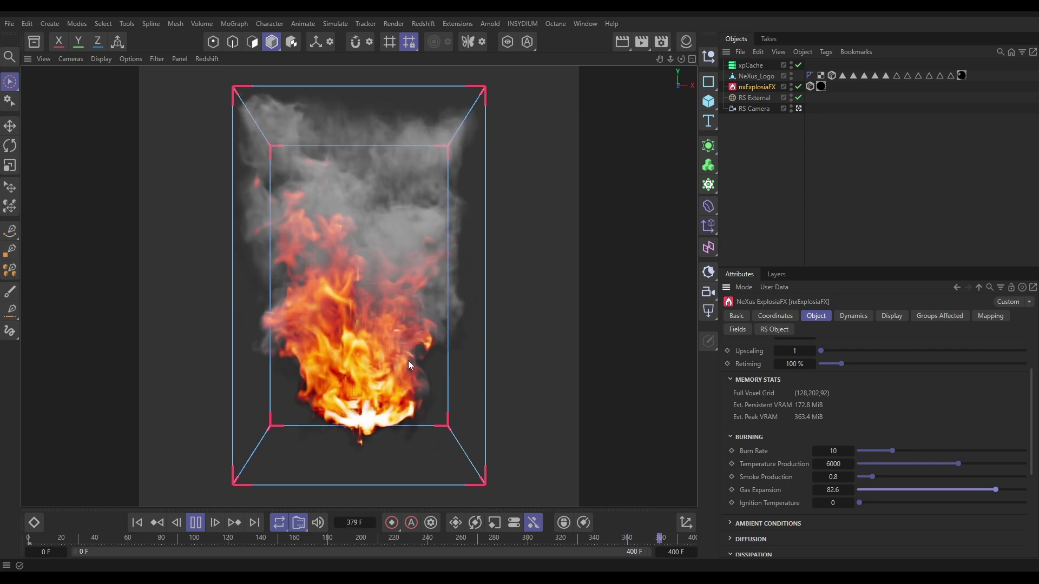
left_click(833, 489)
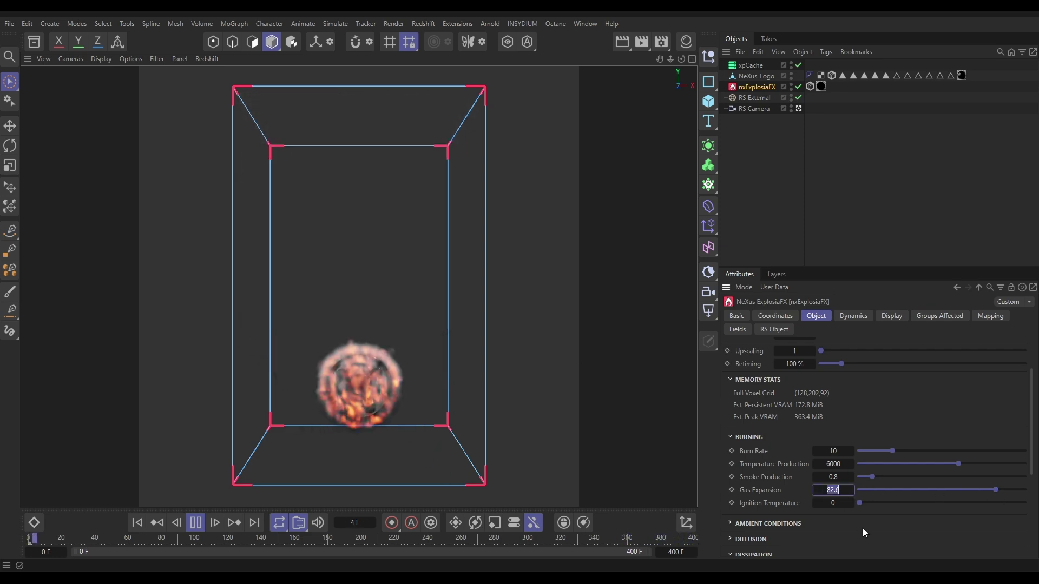
type("10")
key("Return")
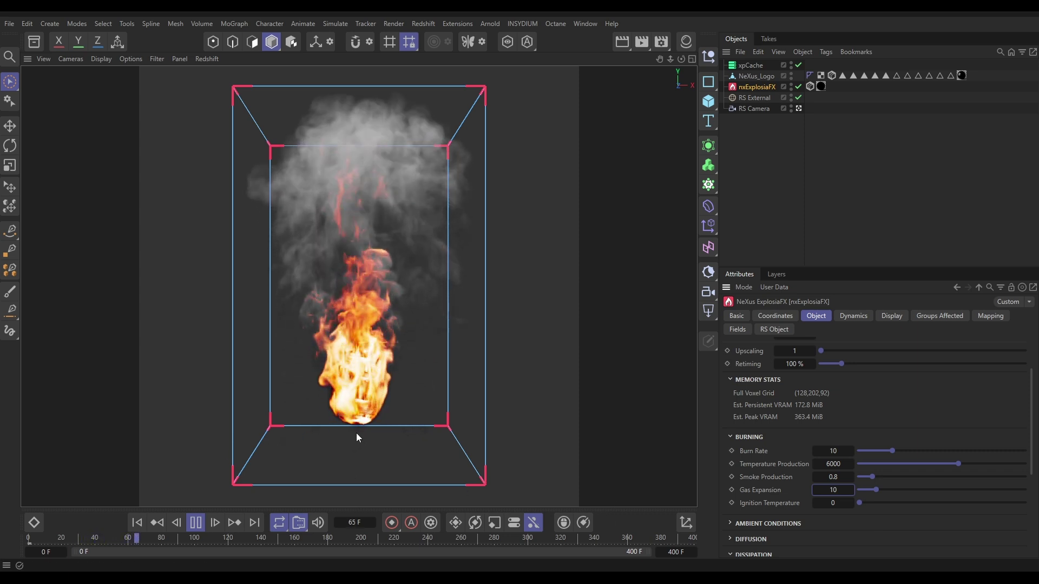
Adjust the Dissipation sliders to Temperature Dissipation 0.63 and Smoke Dissipation 1.33.
scroll(820, 497, "down", 3)
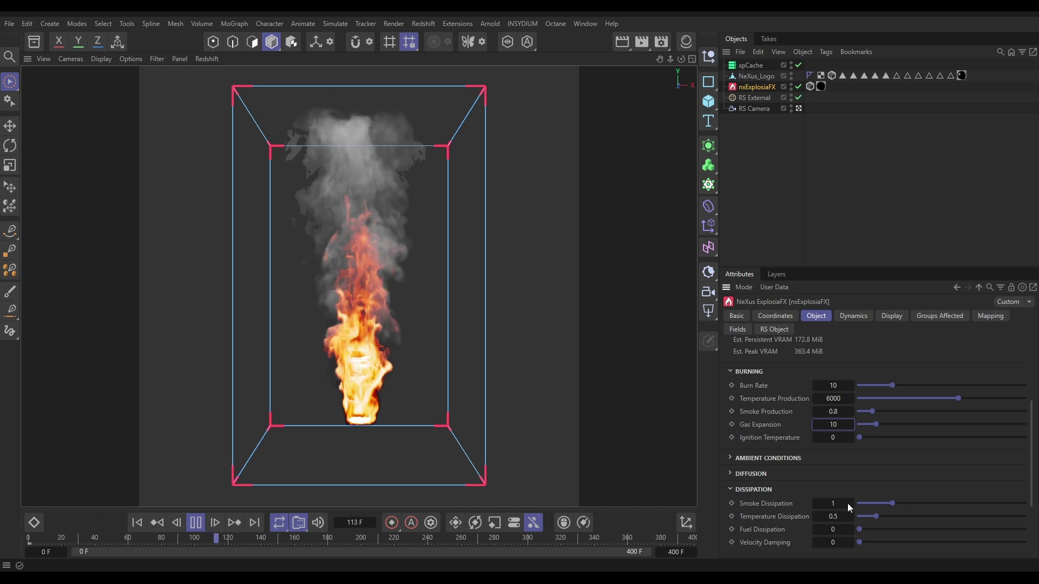
scroll(918, 492, "down", 2)
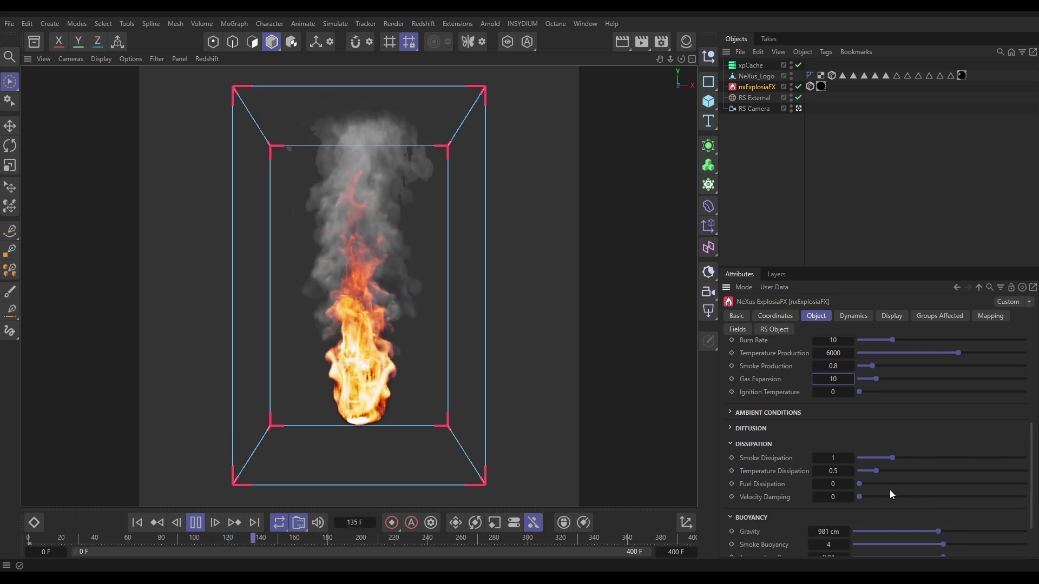
left_click_drag(886, 470, 935, 472)
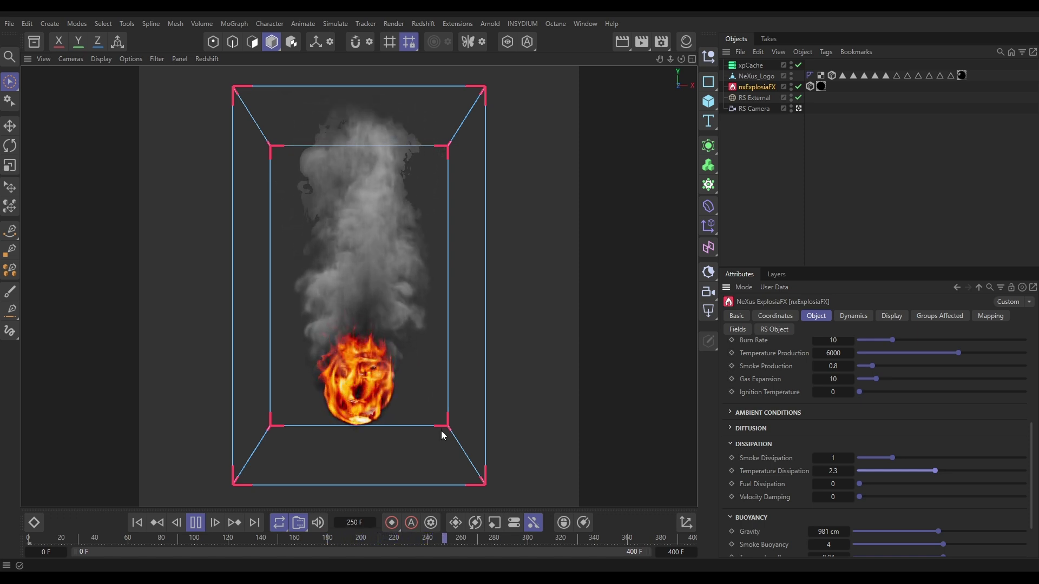
left_click_drag(902, 472, 885, 474)
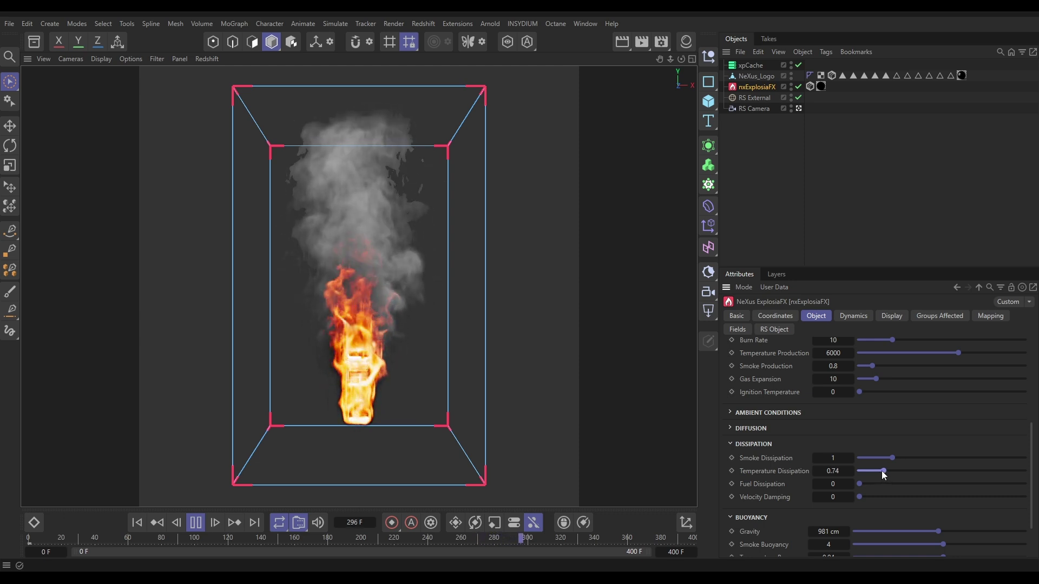
left_click_drag(882, 470, 877, 474)
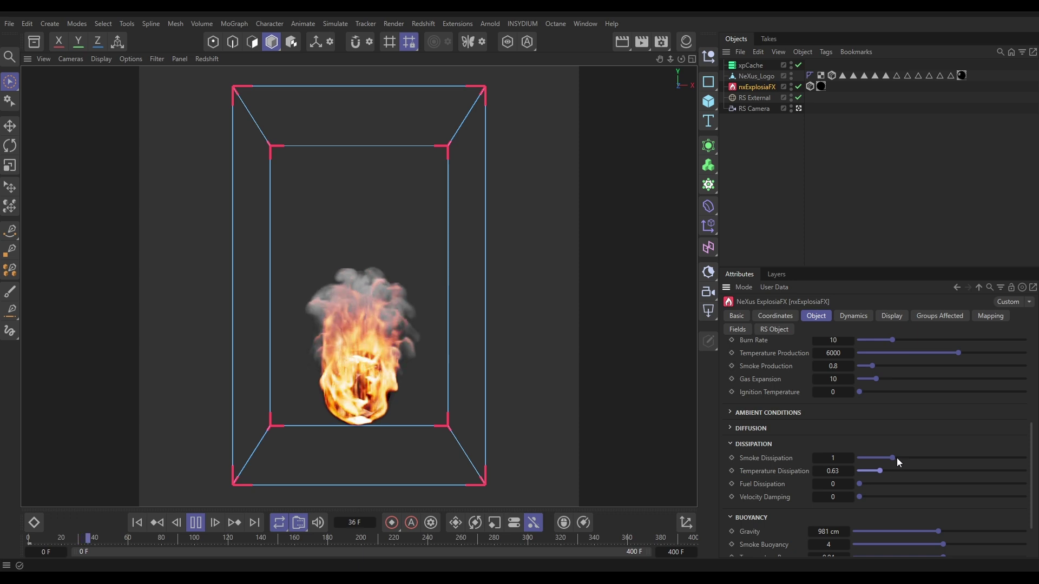
left_click_drag(897, 458, 901, 459)
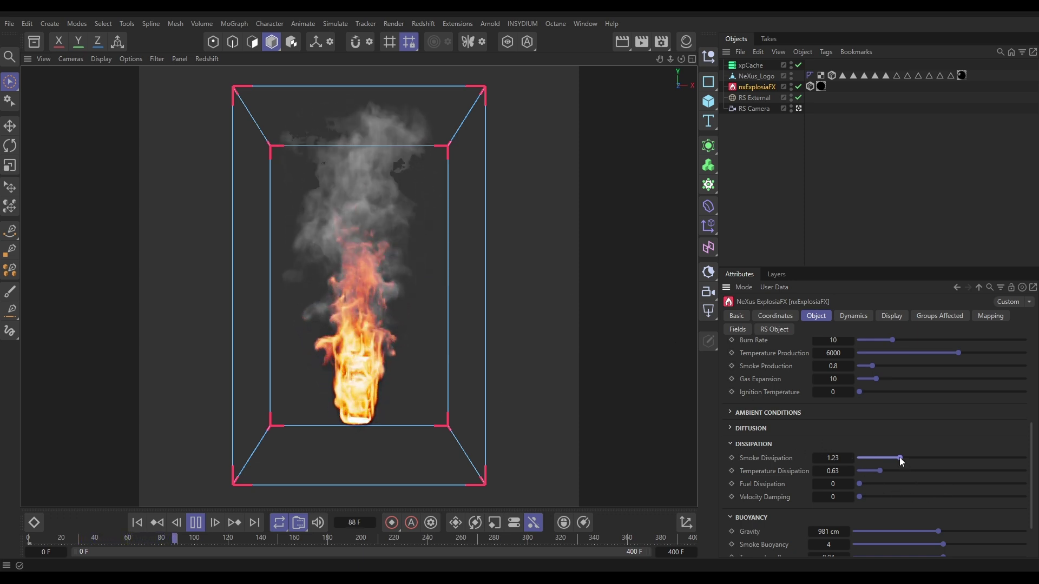
left_click_drag(900, 458, 881, 456)
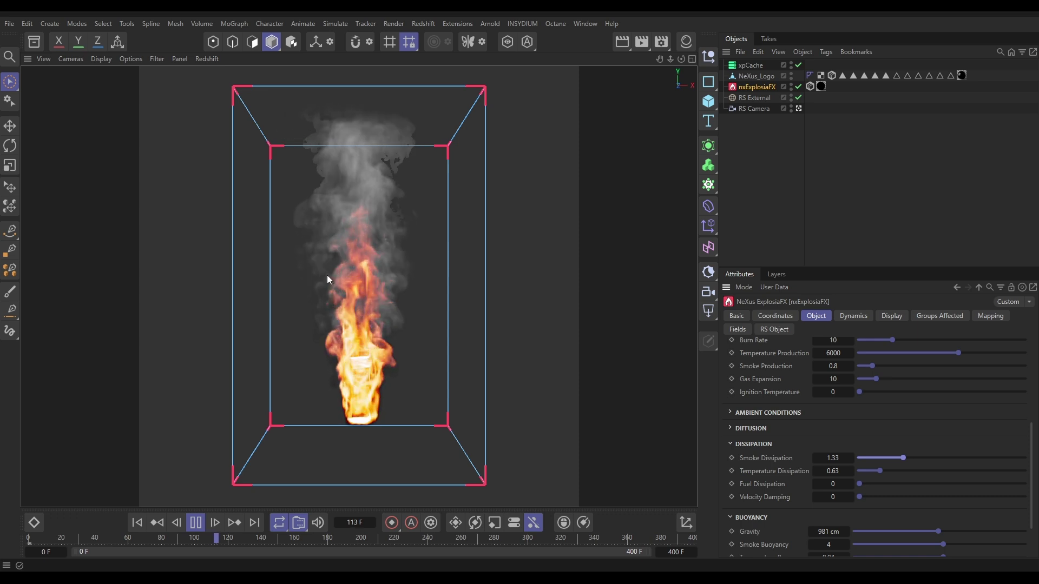
Collapse the Dissipation section and reduce Smoke Buoyancy to -1.
left_click(760, 445)
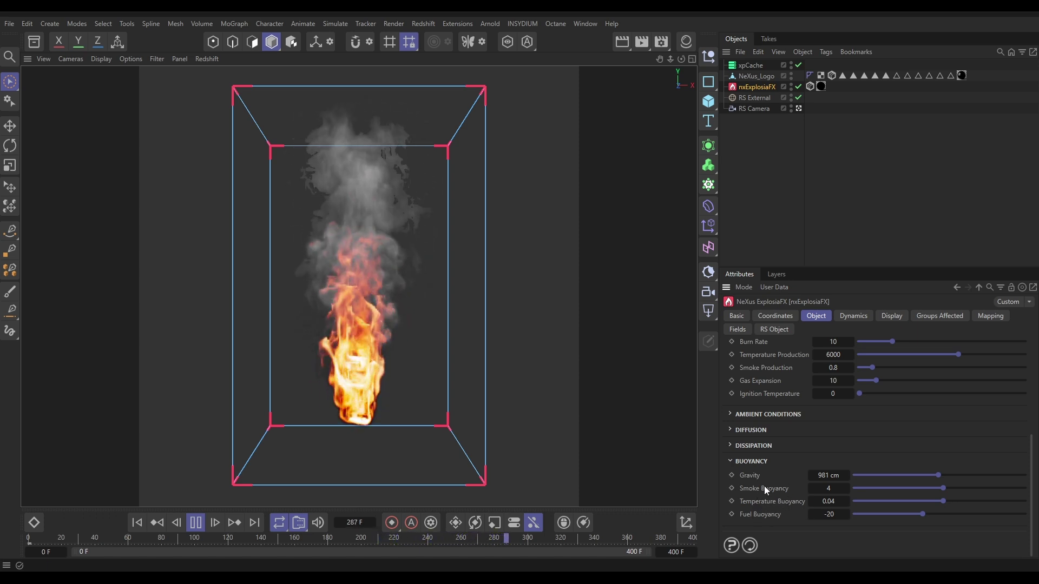
scroll(830, 489, "down", 2)
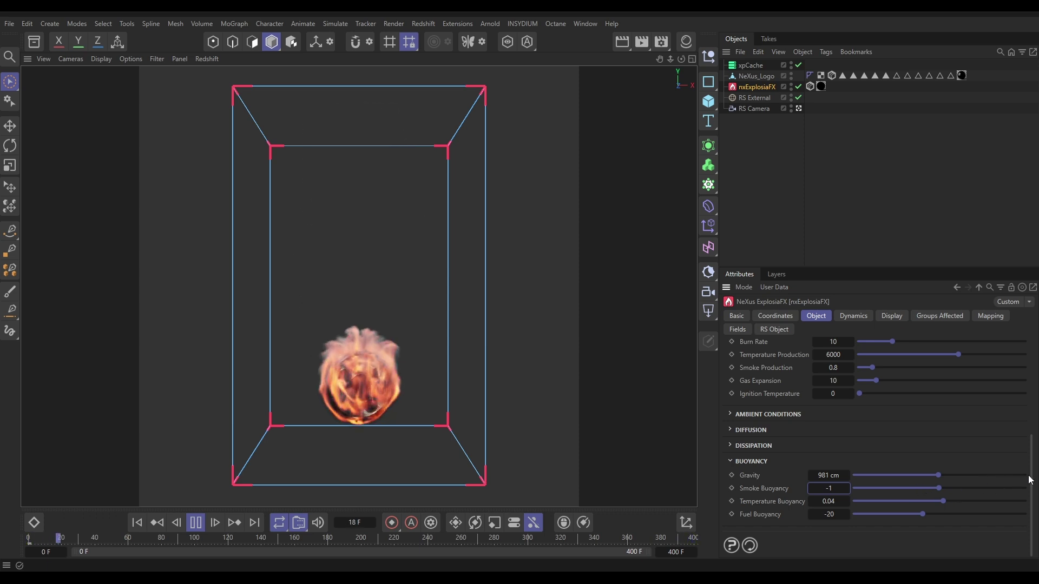
left_click_drag(1032, 480, 1037, 377)
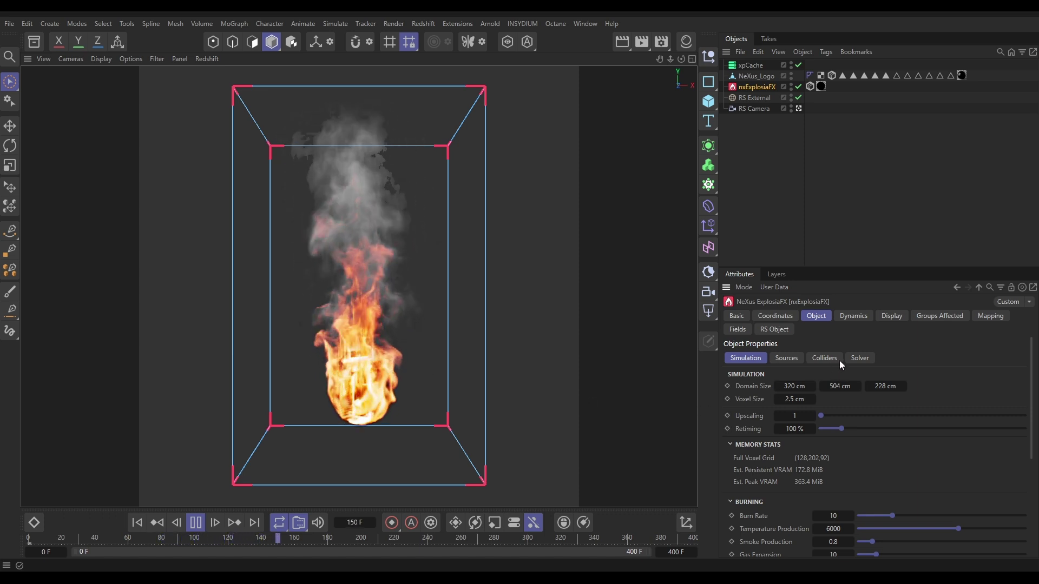
Turn off the Vorticity force layer in the Dynamics settings.
left_click(850, 316)
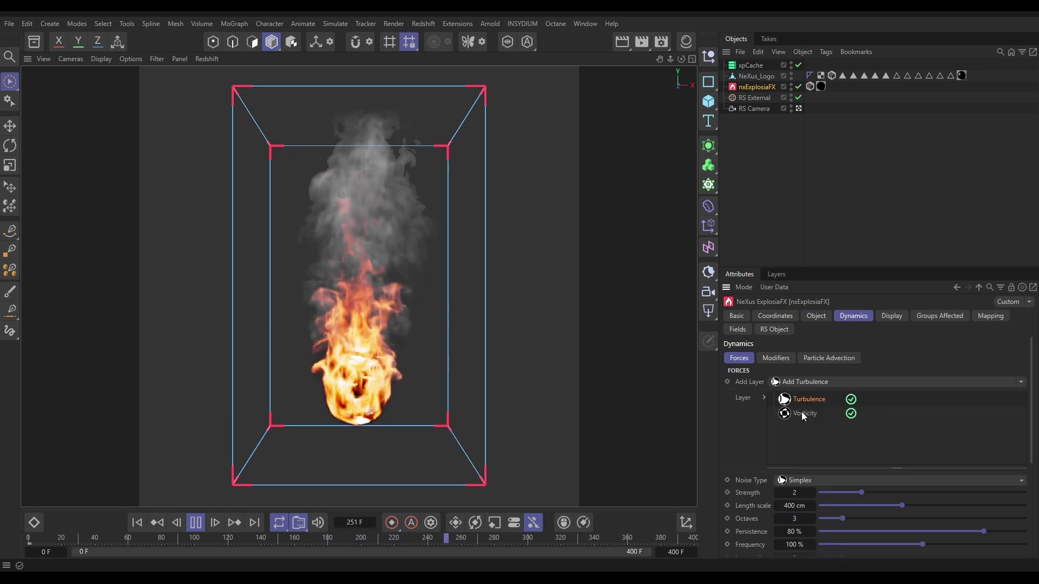
left_click(852, 414)
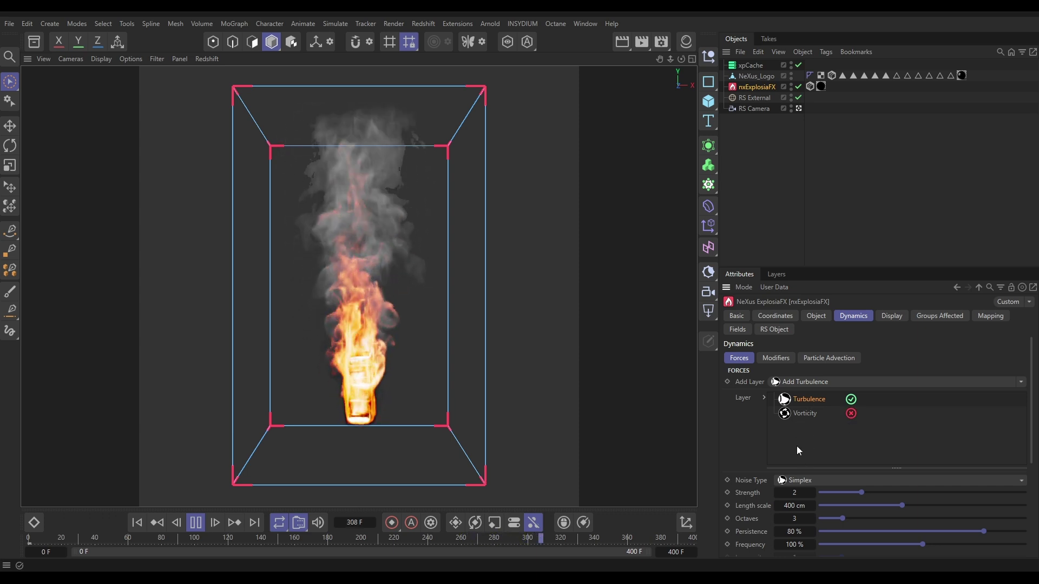
left_click_drag(1032, 444, 1034, 487)
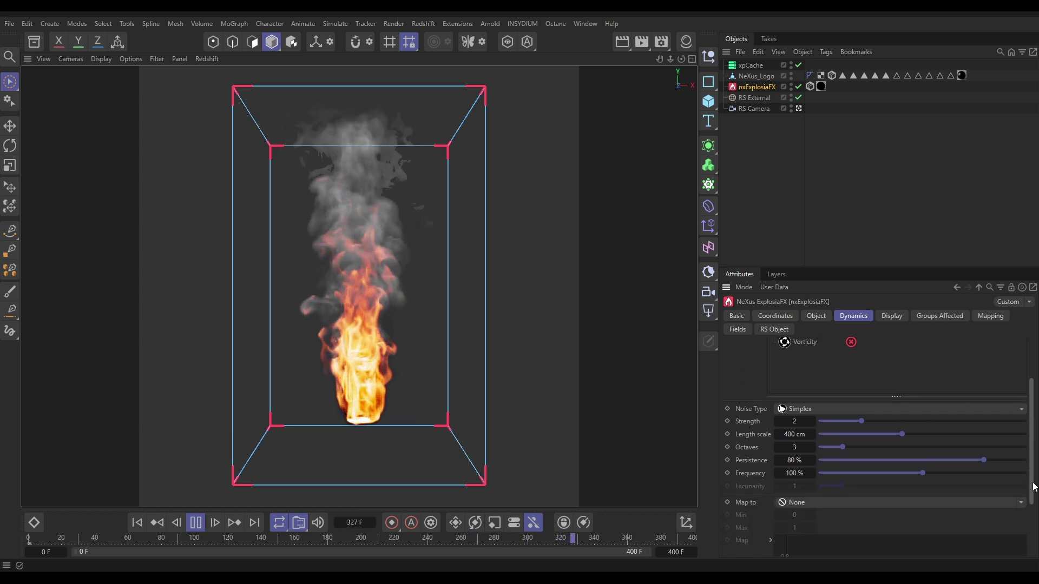
Set Turbulence to Strength 30, Octaves 1 and Frequency 75 %, then pause playback.
double_click(795, 421)
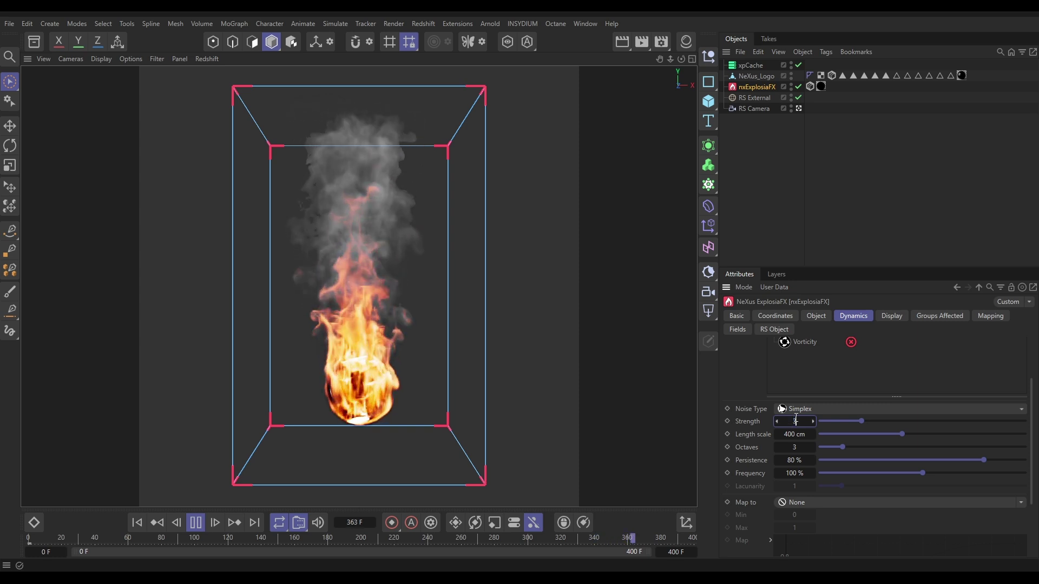
type("30")
key("Return")
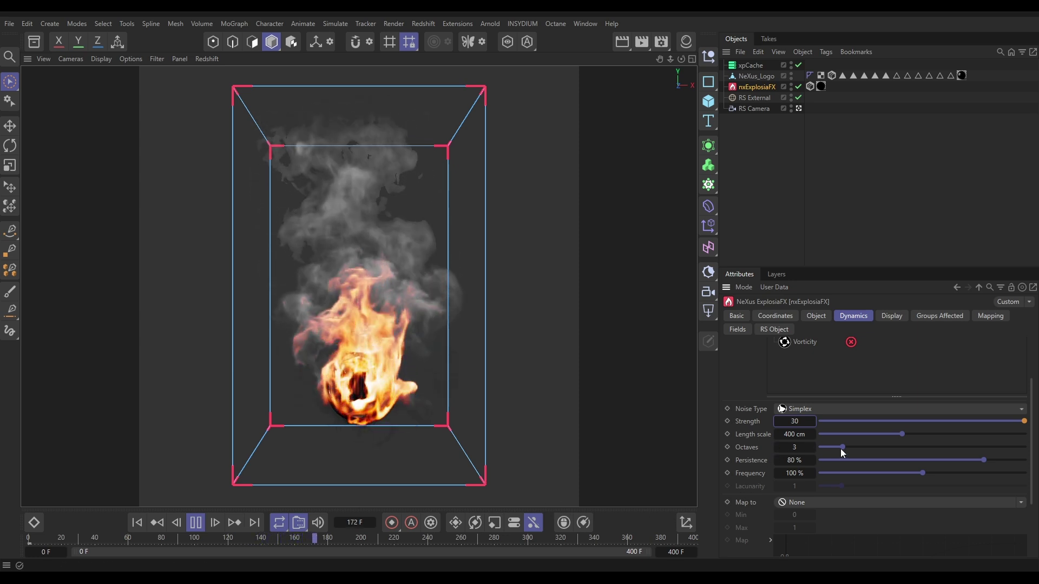
left_click_drag(781, 449, 794, 452)
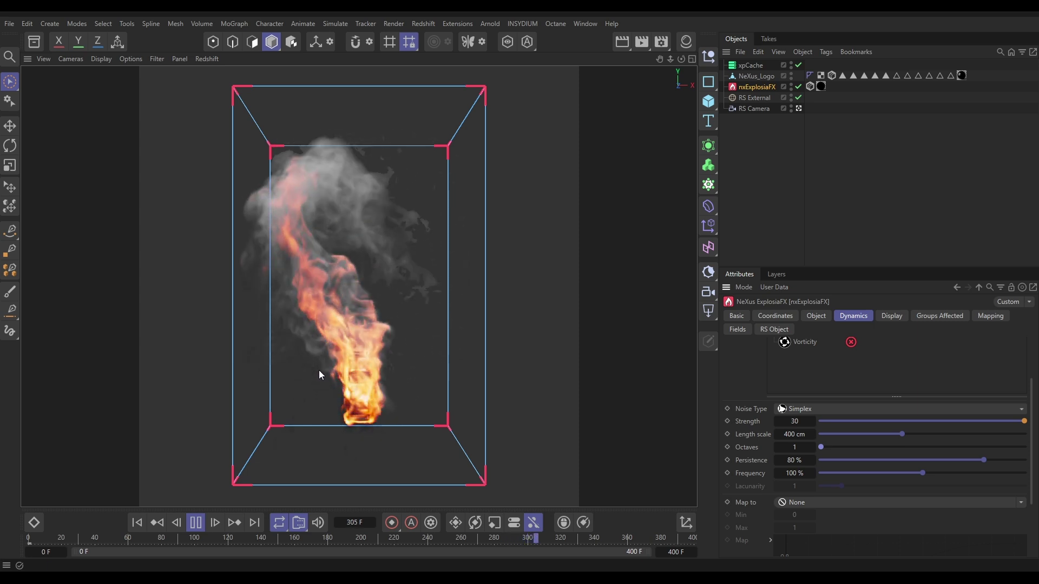
left_click_drag(922, 473, 905, 473)
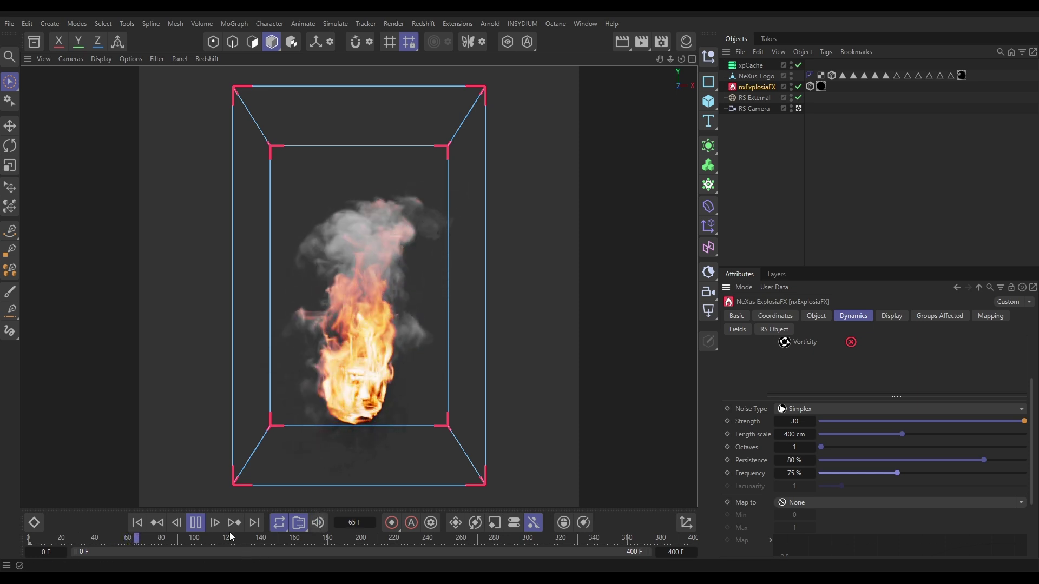
key("F8")
Re-enable the Vorticity force layer and replay the simulation from the first frame.
left_click_drag(1029, 430, 1030, 389)
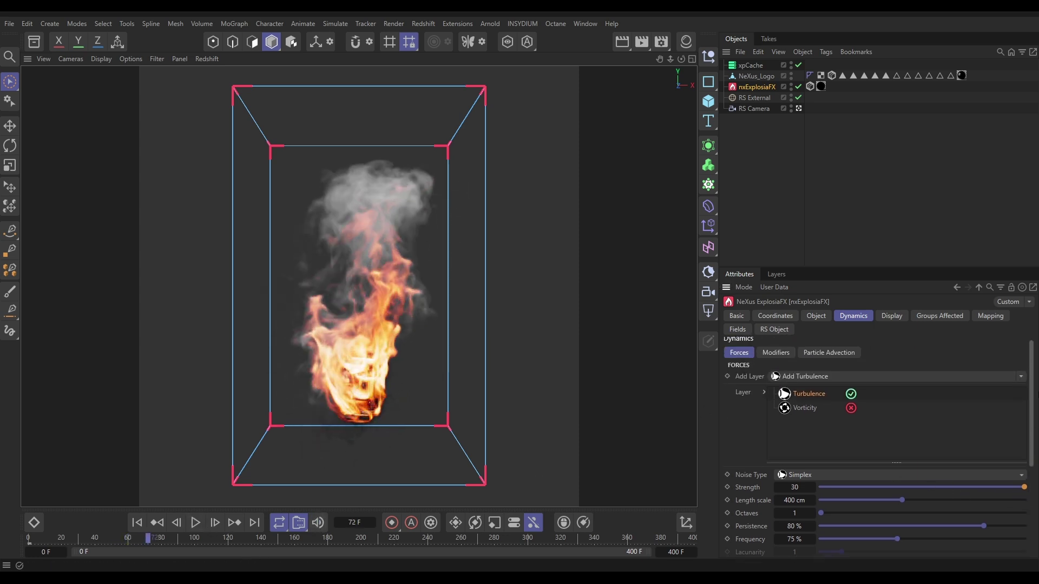
left_click(798, 414)
left_click(851, 415)
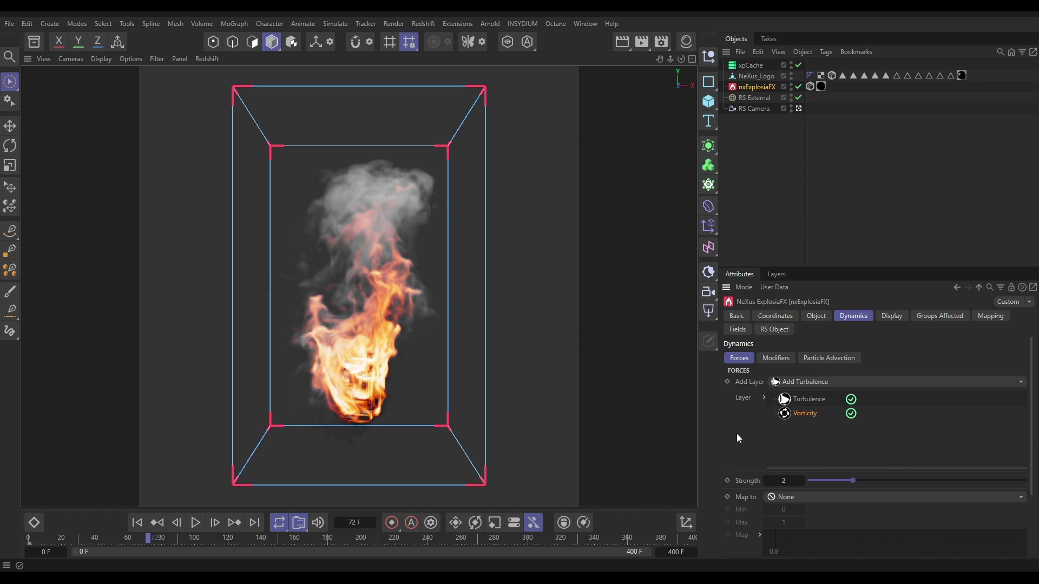
left_click(138, 523)
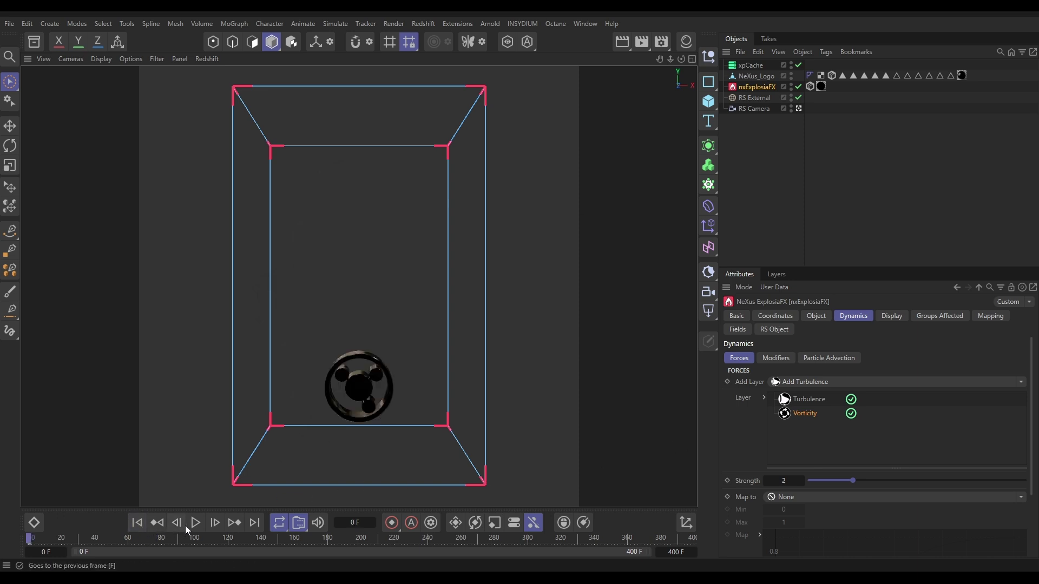
left_click(195, 524)
Try Vorticity Strength 10, then stop playback and set it to 2.
left_click_drag(862, 479, 1025, 480)
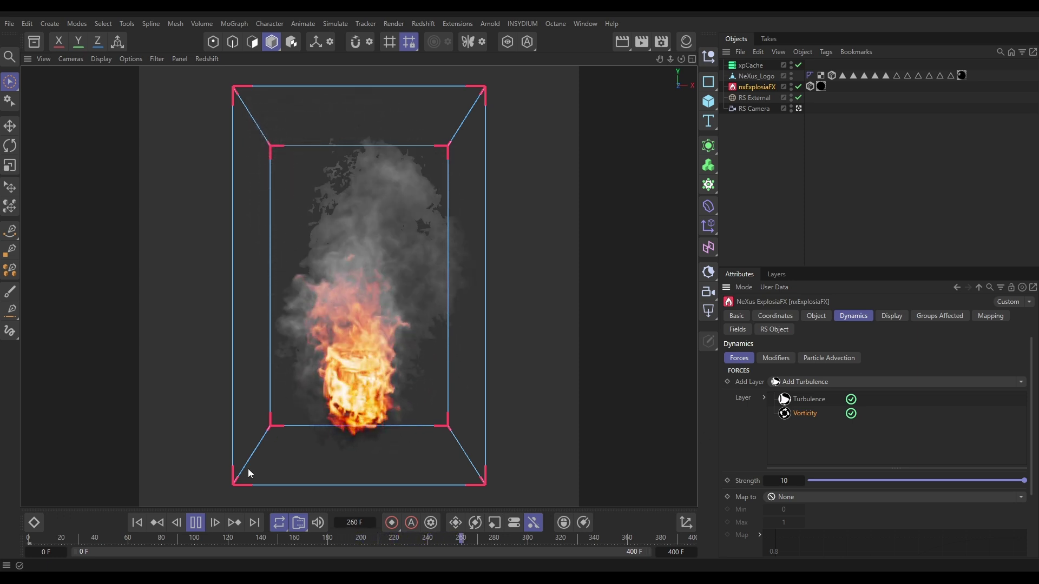
left_click(197, 523)
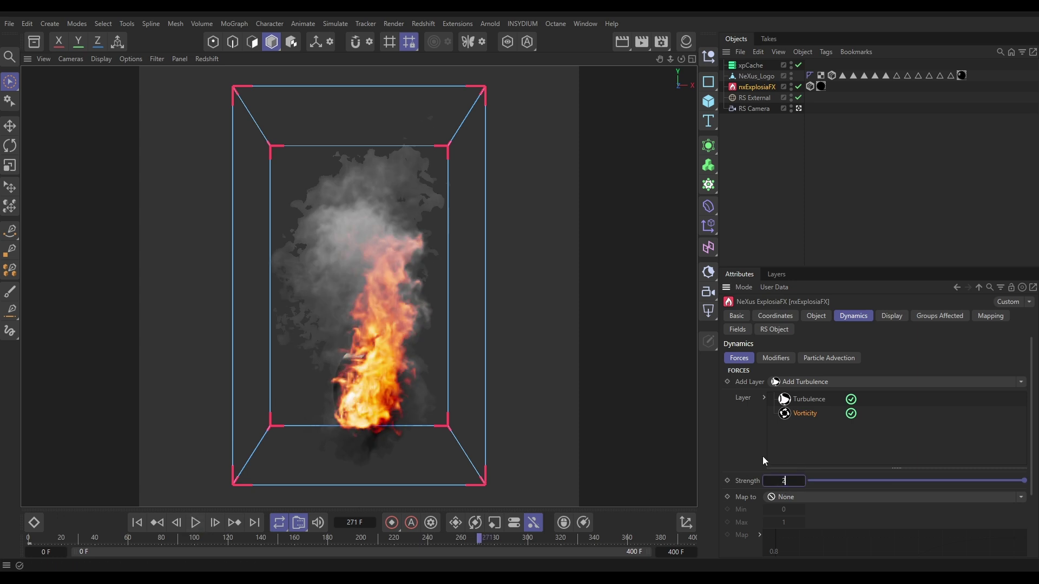
type("2")
key("Return")
left_click_drag(1031, 439, 1032, 461)
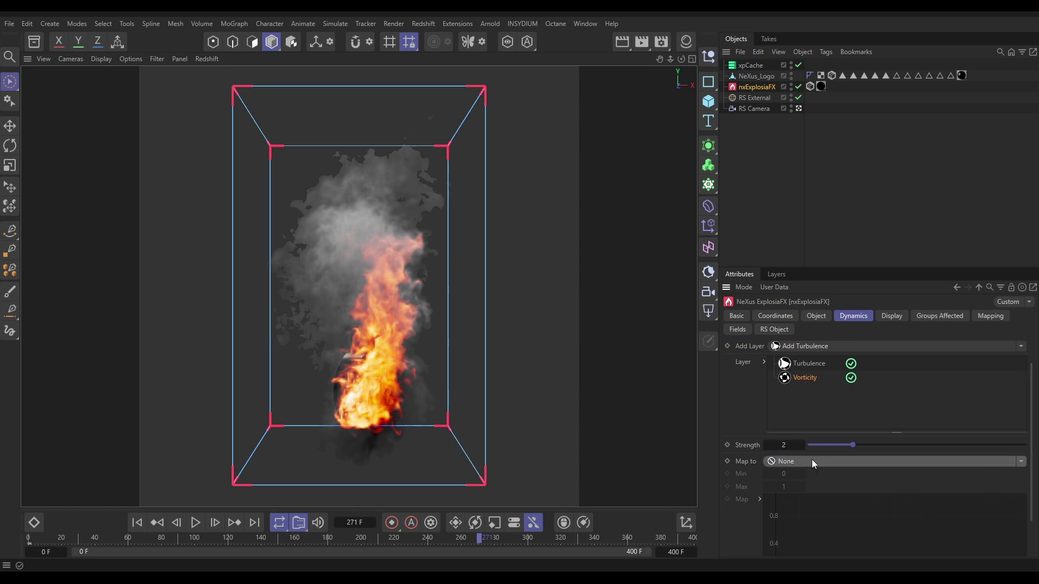
Map the Vorticity strength to Position (Local y).
left_click(1021, 462)
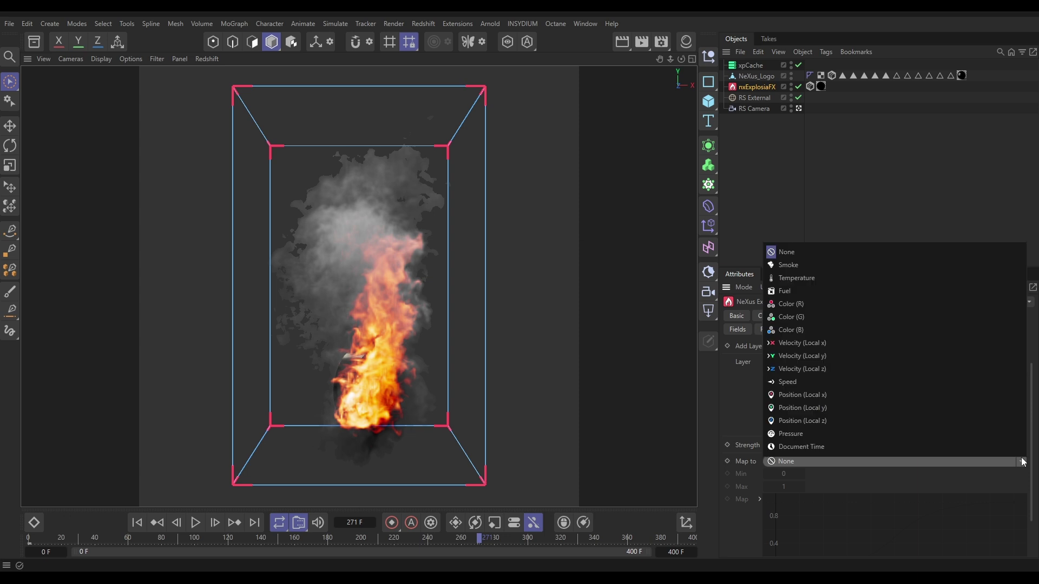
left_click(806, 408)
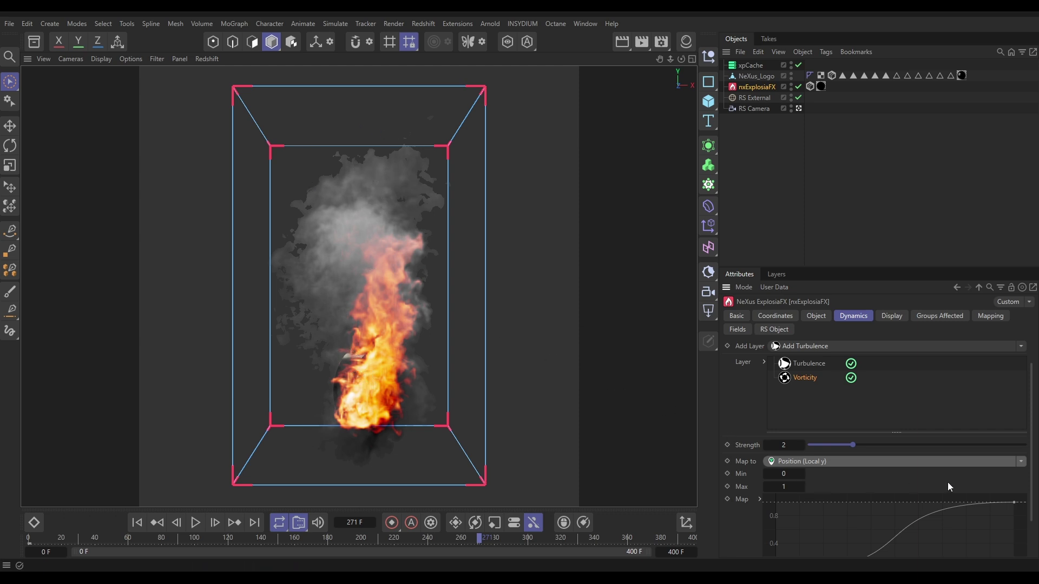
scroll(1034, 476, "down", 3)
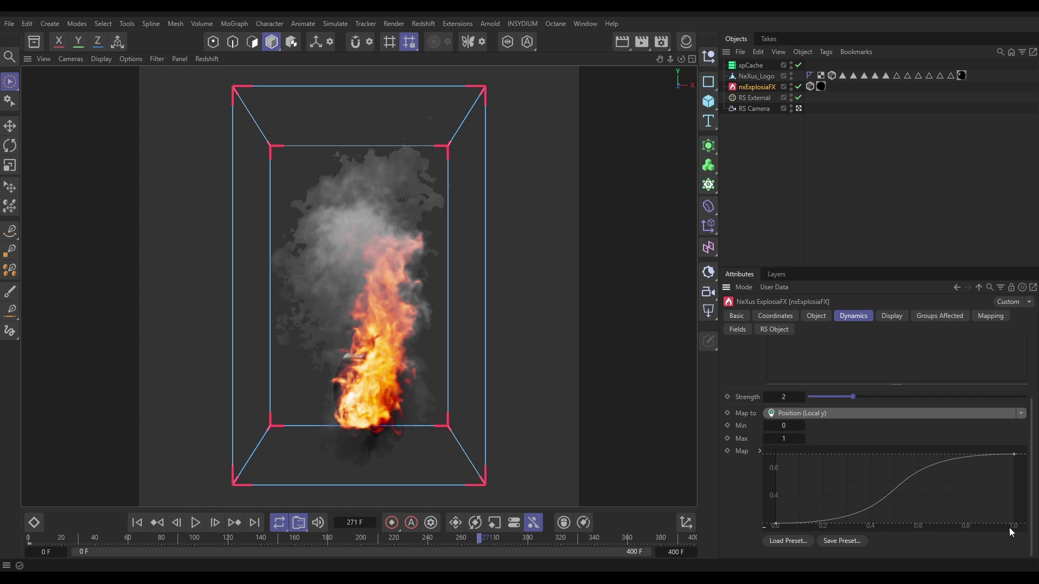
Shape the curve from 1.0 at its start to 0.0 at its end, then replay from the start.
left_click(777, 526)
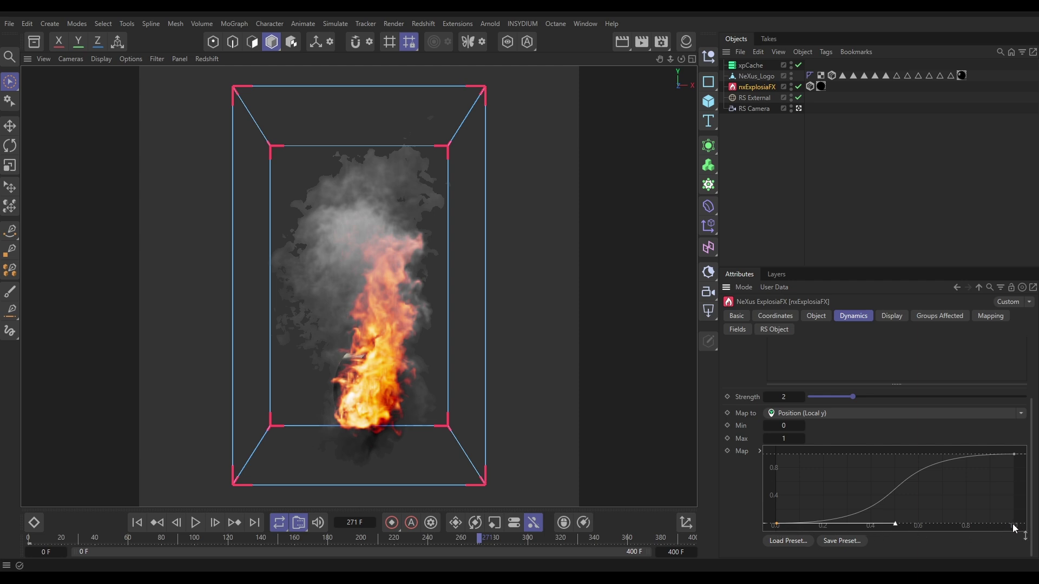
left_click_drag(777, 526, 765, 451)
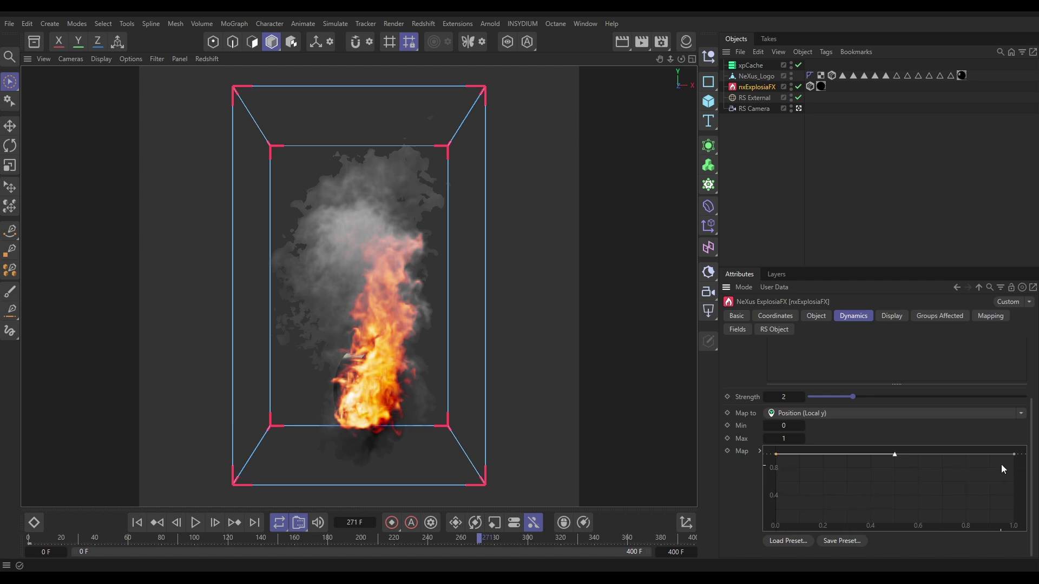
left_click_drag(1014, 454, 1021, 528)
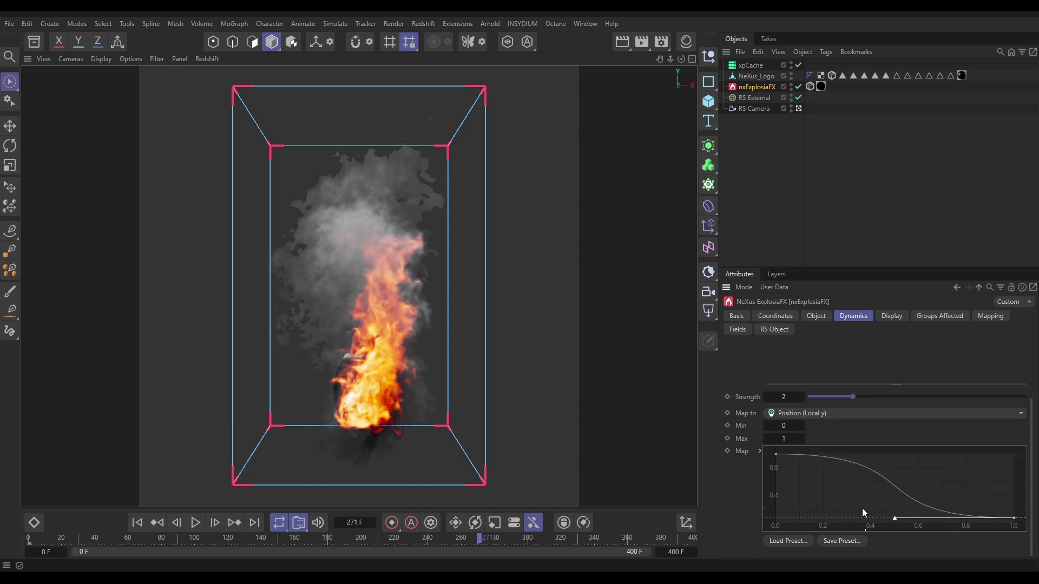
left_click(137, 523)
left_click(195, 522)
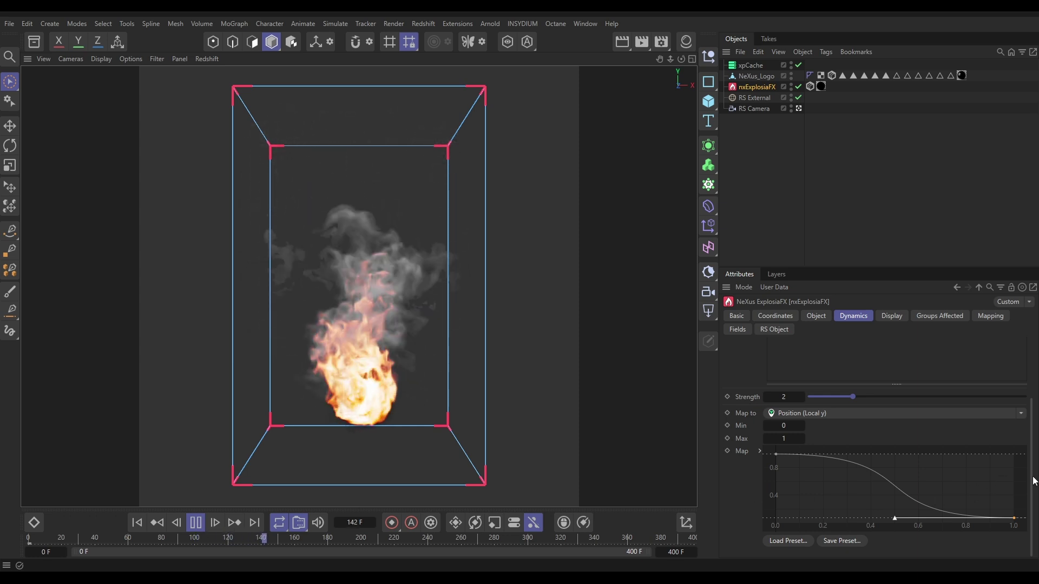
scroll(1031, 476, "up", 4)
Stop and rewind the simulation, then set its Voxel Size to 1 cm.
left_click(816, 316)
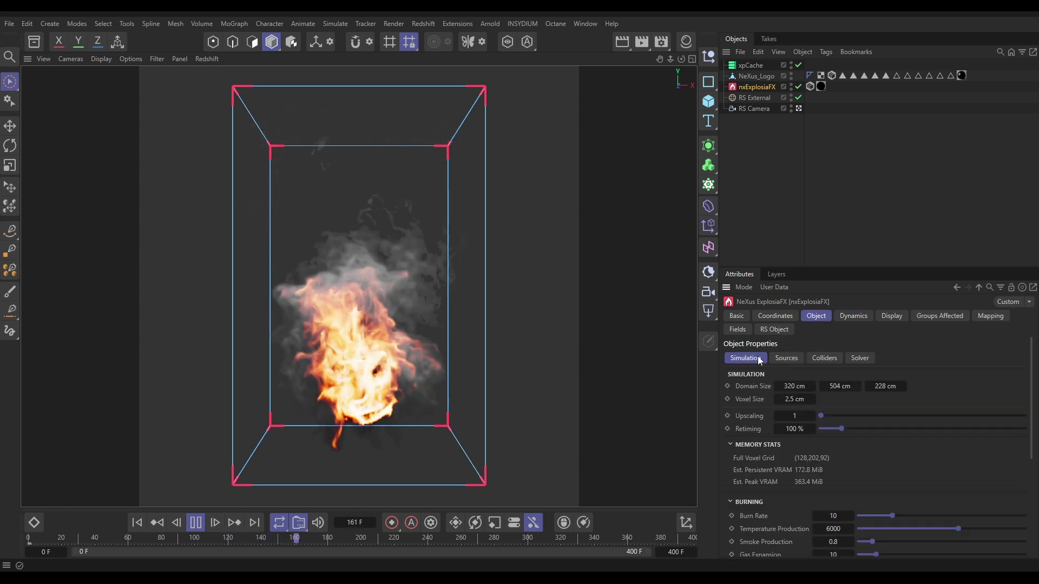
left_click(196, 533)
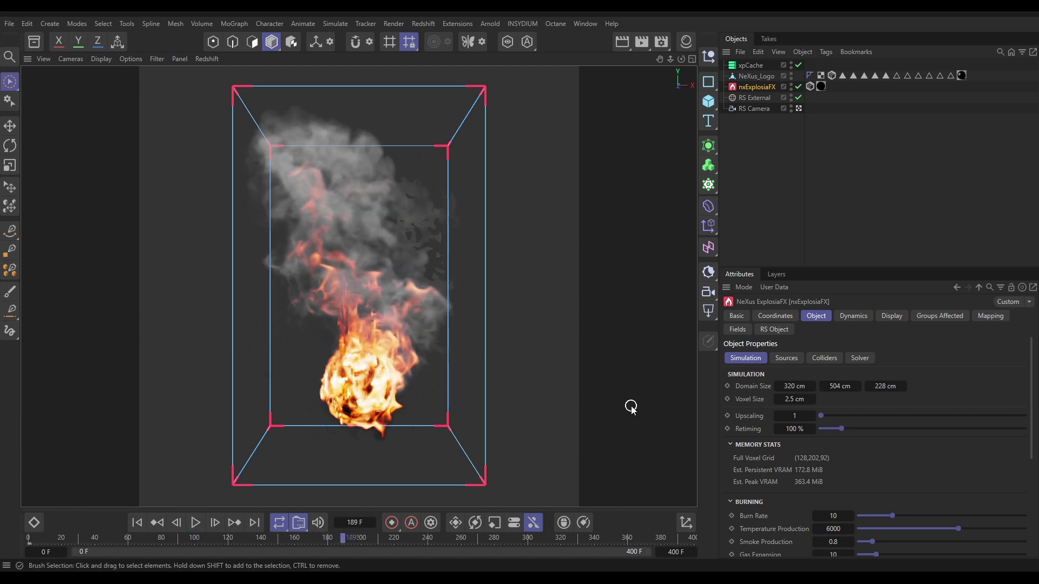
left_click(137, 523)
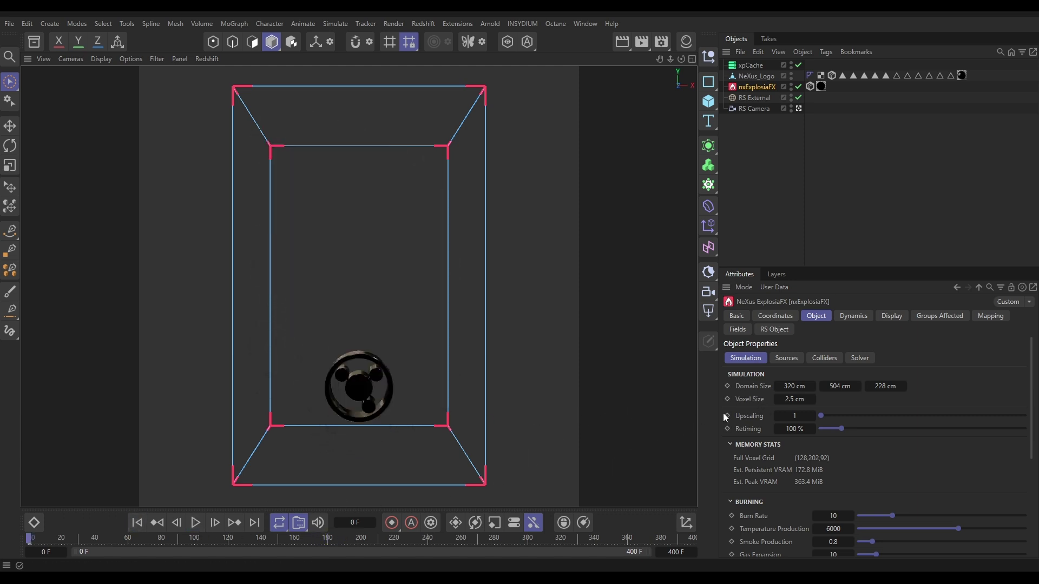
left_click(794, 400)
type("1")
key("Return")
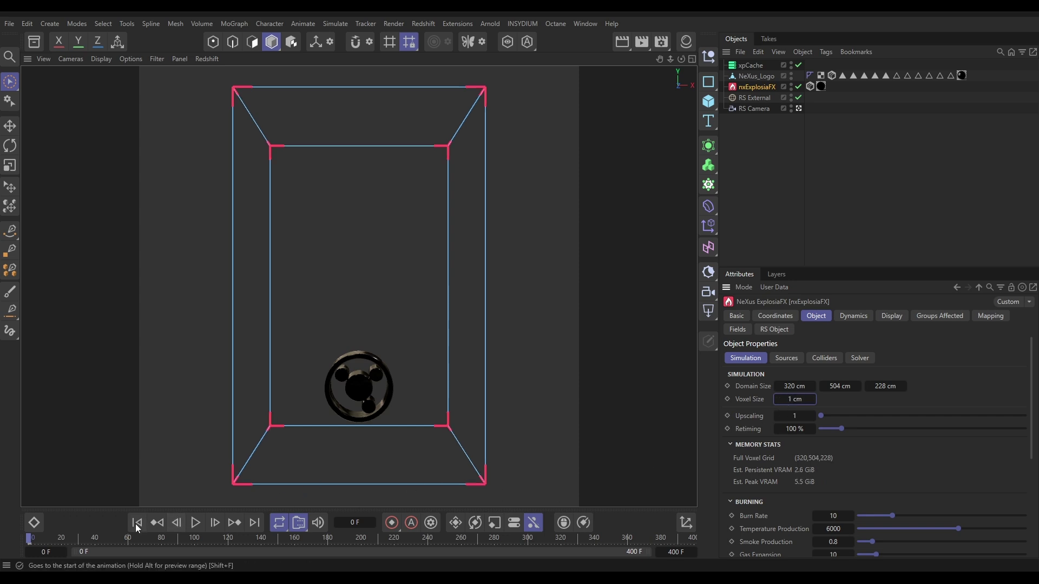
Play the simulation at 1 cm resolution, then stop and rewind to frame 0.
left_click(195, 523)
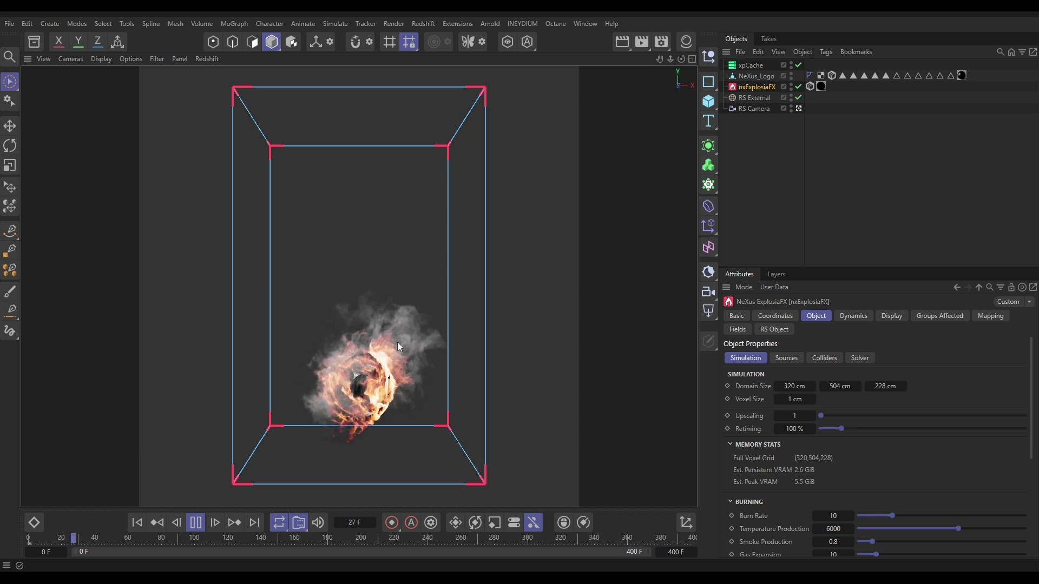
left_click(196, 523)
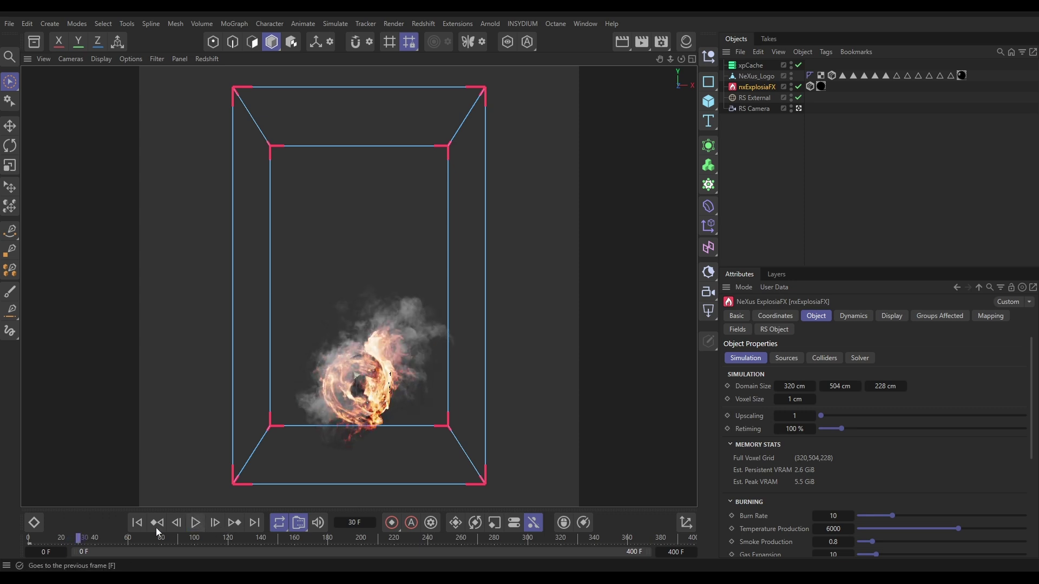
left_click(156, 523)
Build the xpCache for the fire simulation, then show the Material Manager.
left_click(753, 65)
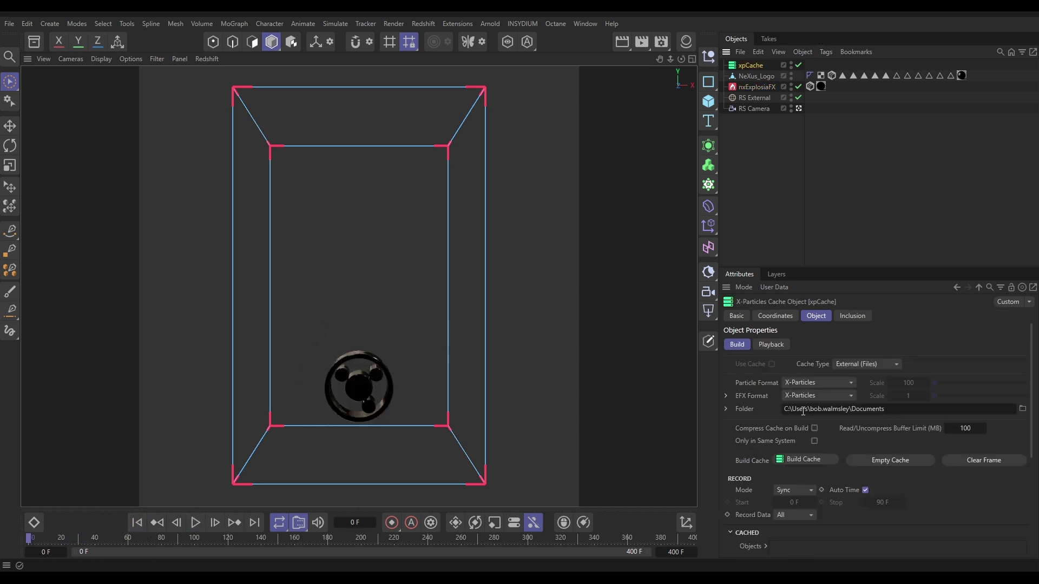
left_click(793, 457)
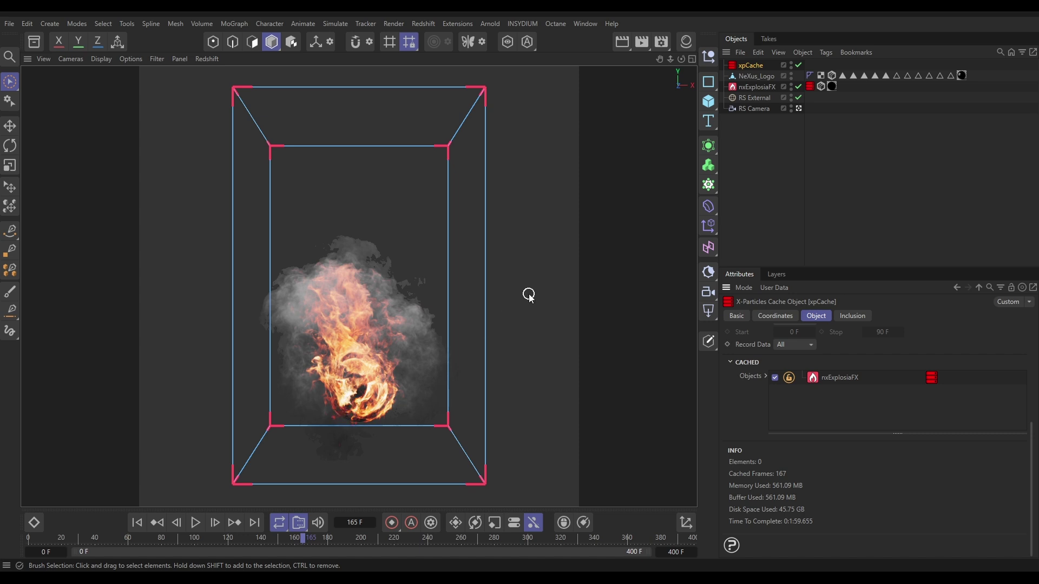
left_click(685, 42)
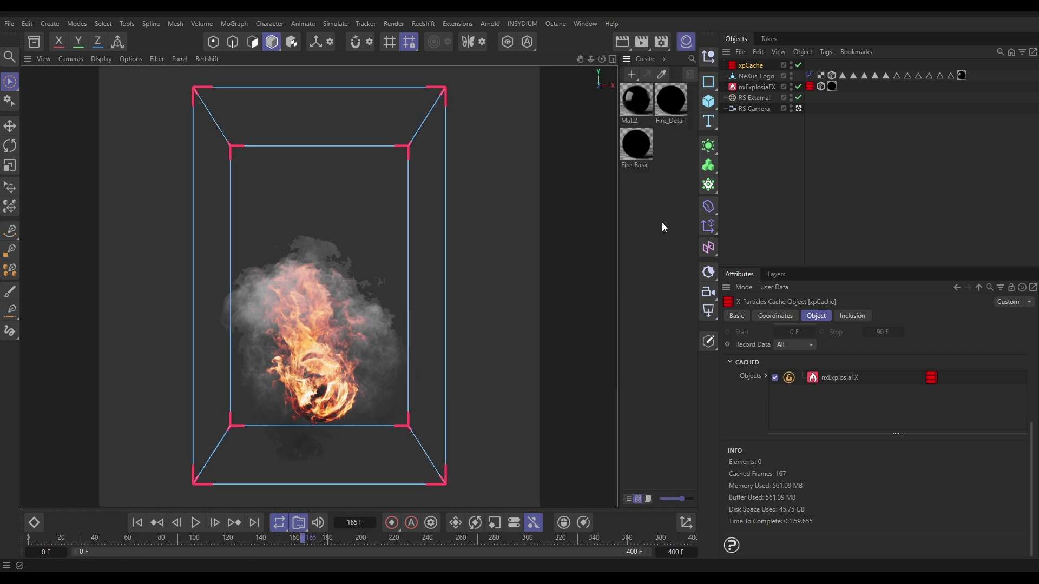
Open the Redshift RS RenderView, reposition its window, and drag Fire_Detail onto the fire simulation.
left_click(393, 23)
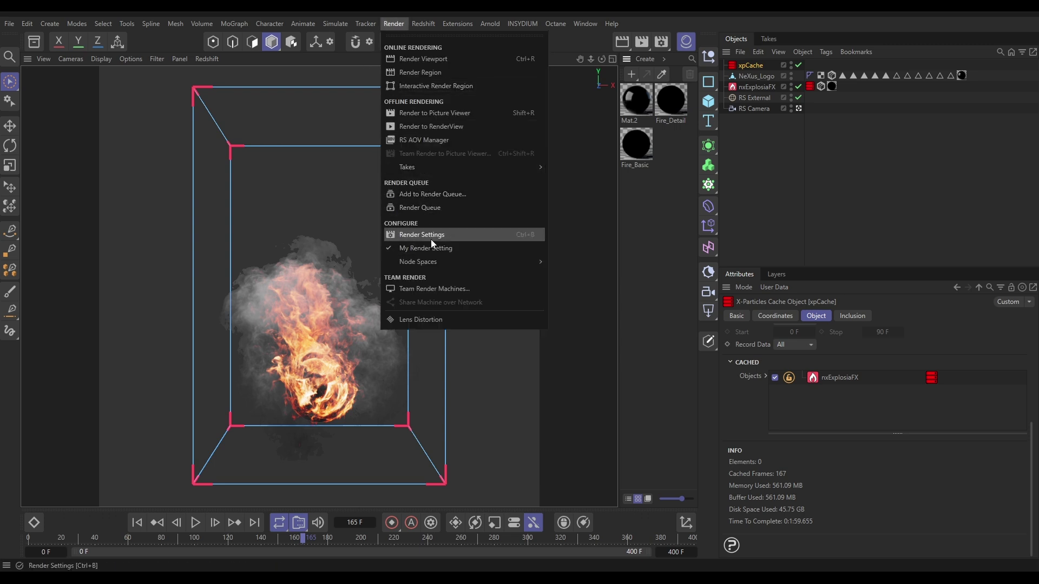
mouse_move(424, 24)
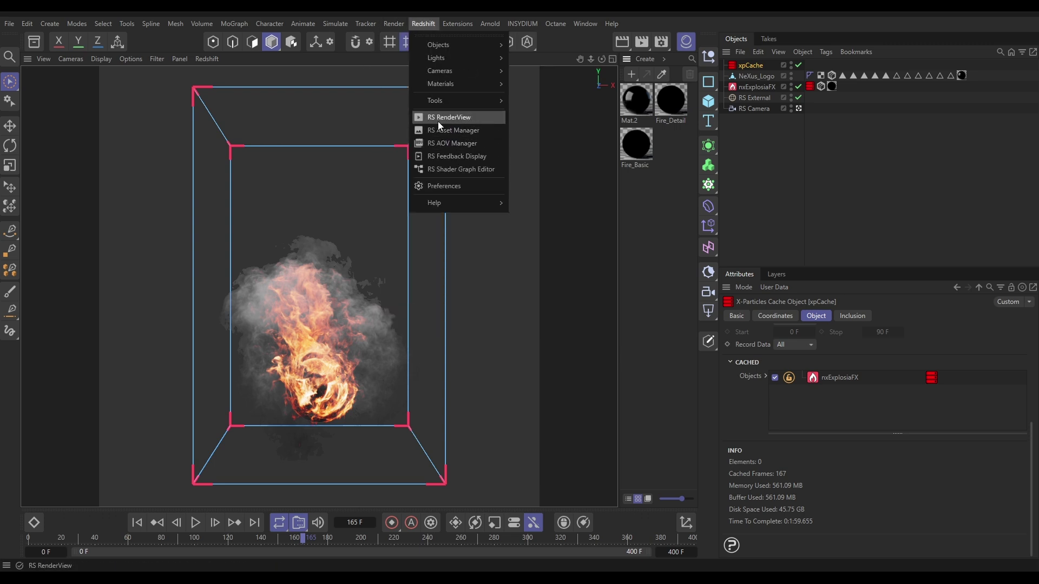
left_click(438, 118)
left_click_drag(576, 105, 193, 51)
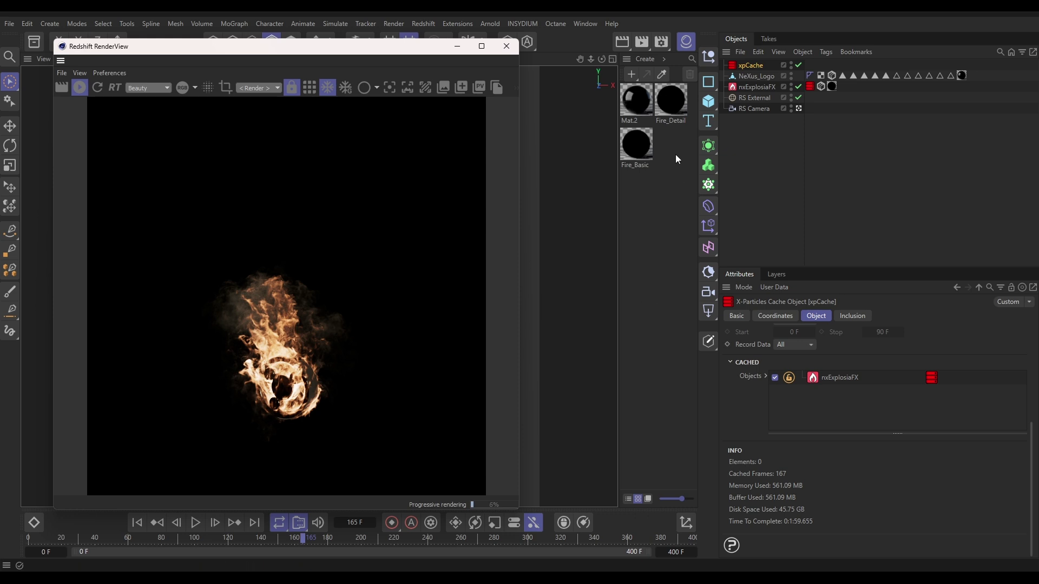
left_click_drag(669, 103, 832, 87)
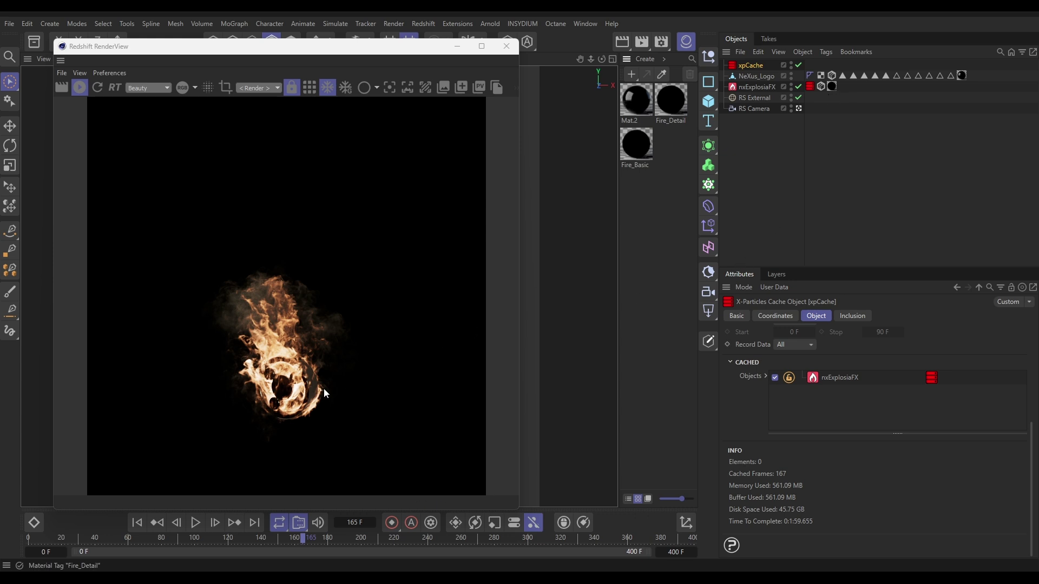